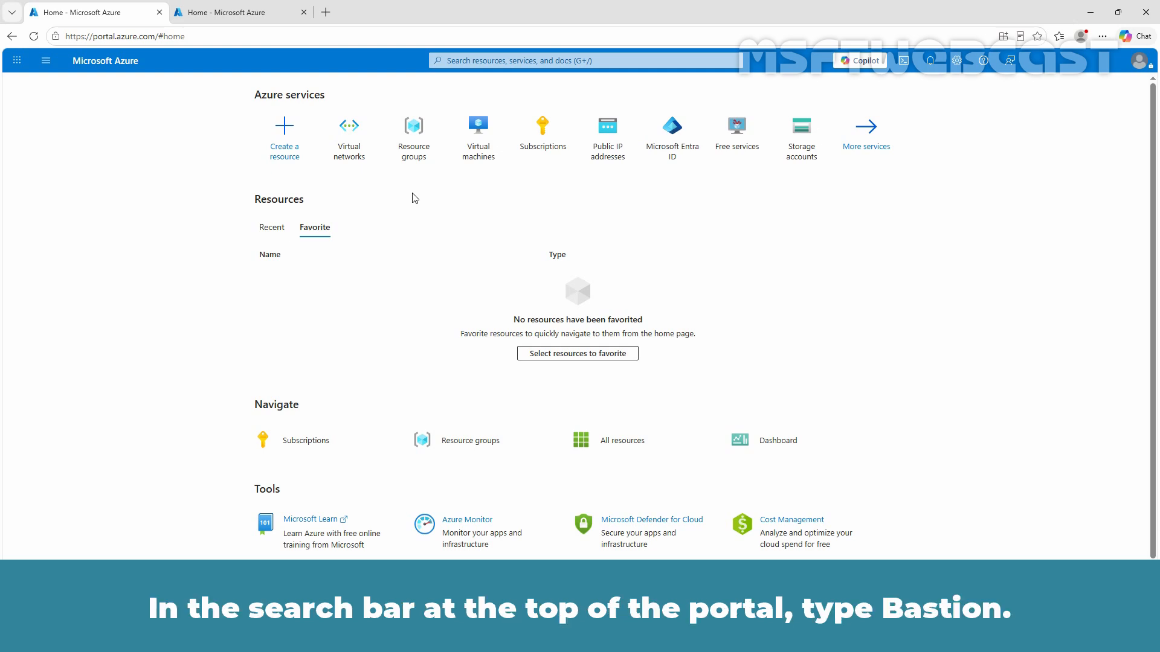
Find the Bastions service with the search term "bastions" and start creating a new Bastion.
{"action": "left_click", "coordinate": [477, 61]}
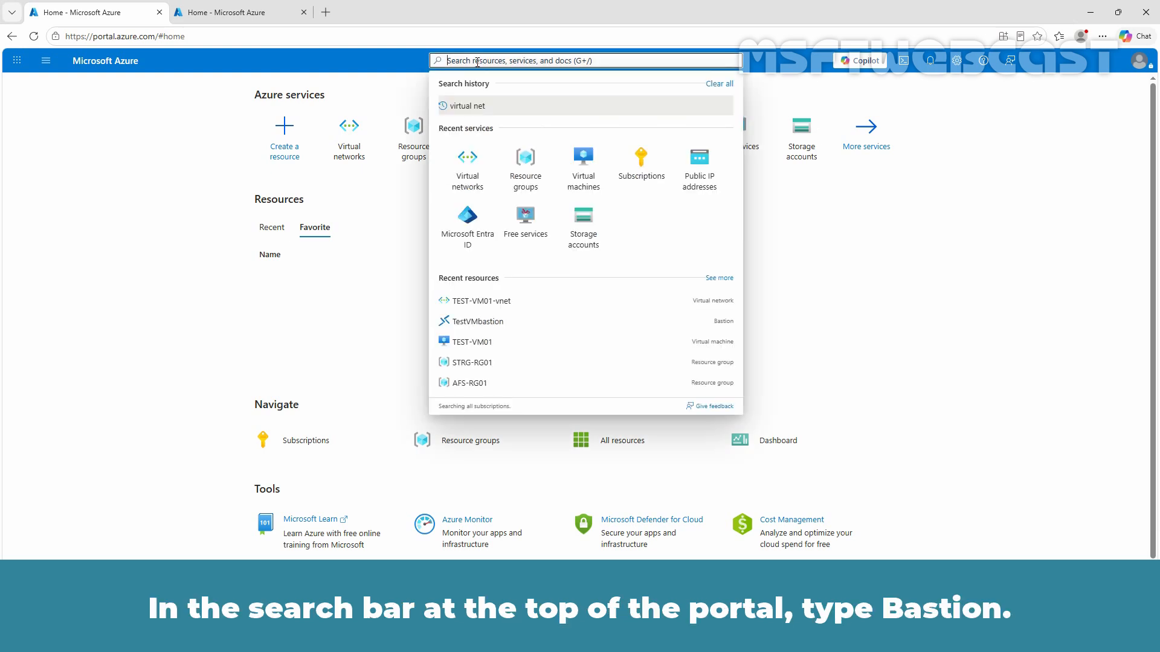
{"action": "type", "text": "bastions"}
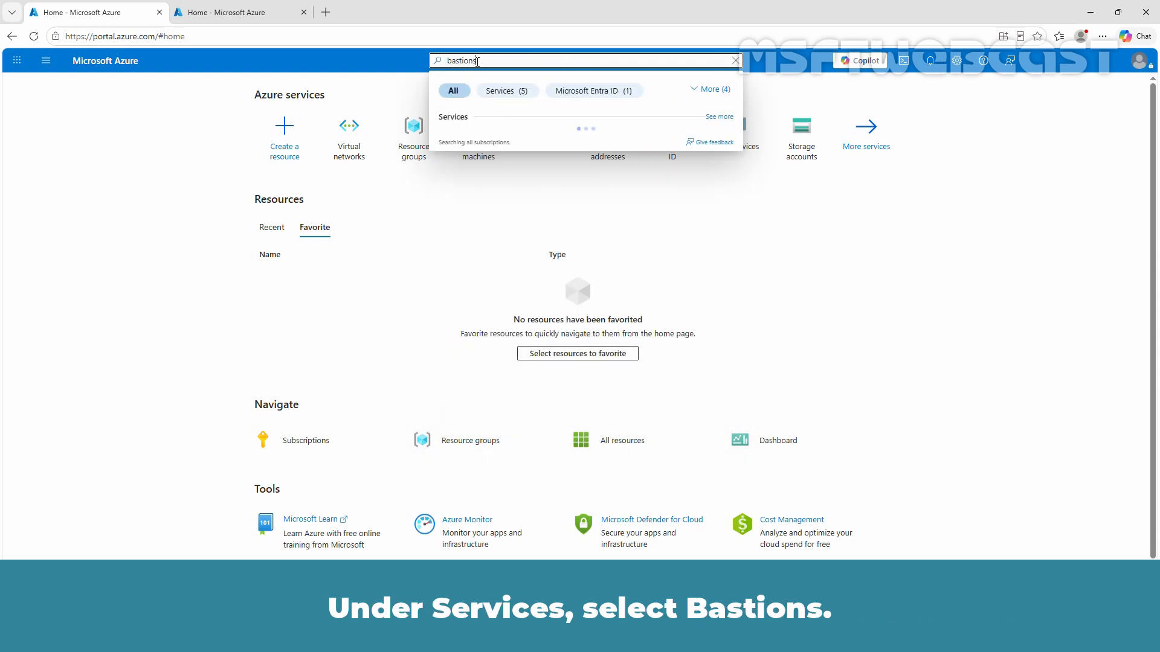
{"action": "left_click", "coordinate": [474, 145]}
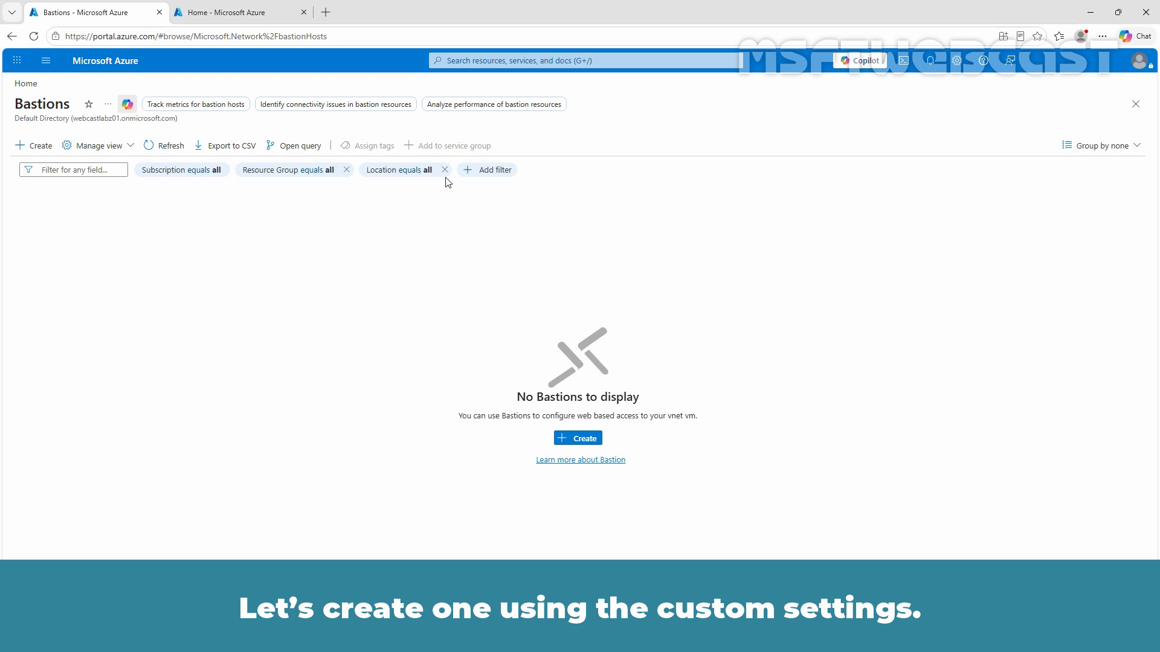
{"action": "left_click", "coordinate": [36, 148]}
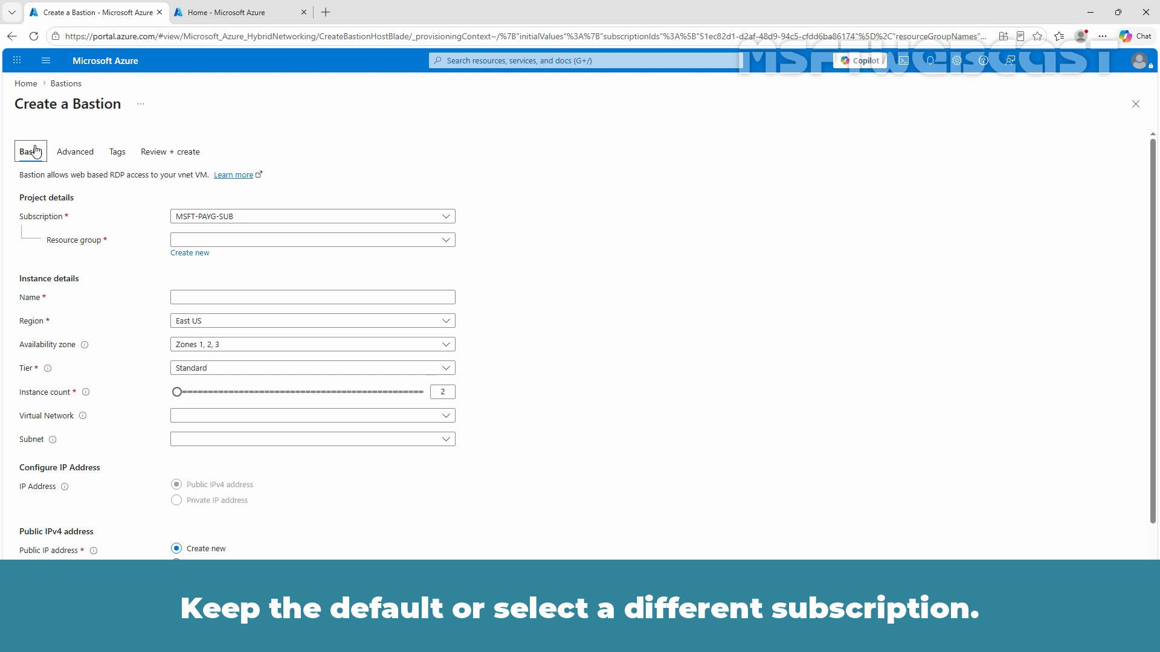
Assign the Bastion to the VNet-DemoRG resource group and name it TestVNetBastion.
{"action": "left_click", "coordinate": [251, 240]}
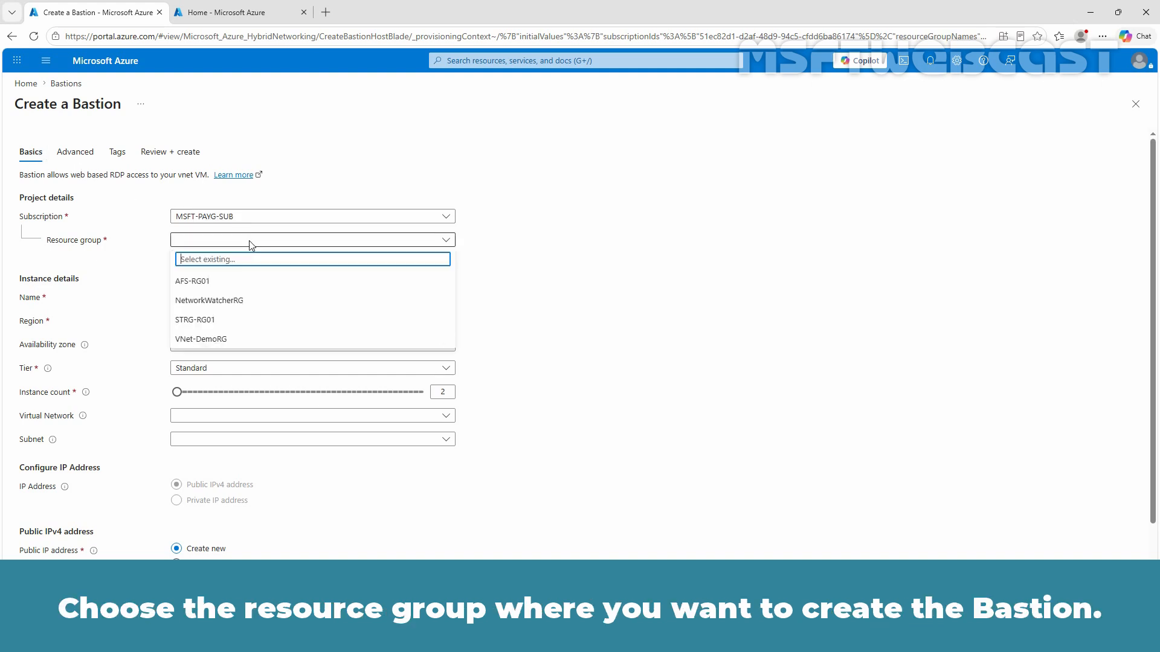
{"action": "left_click", "coordinate": [215, 340]}
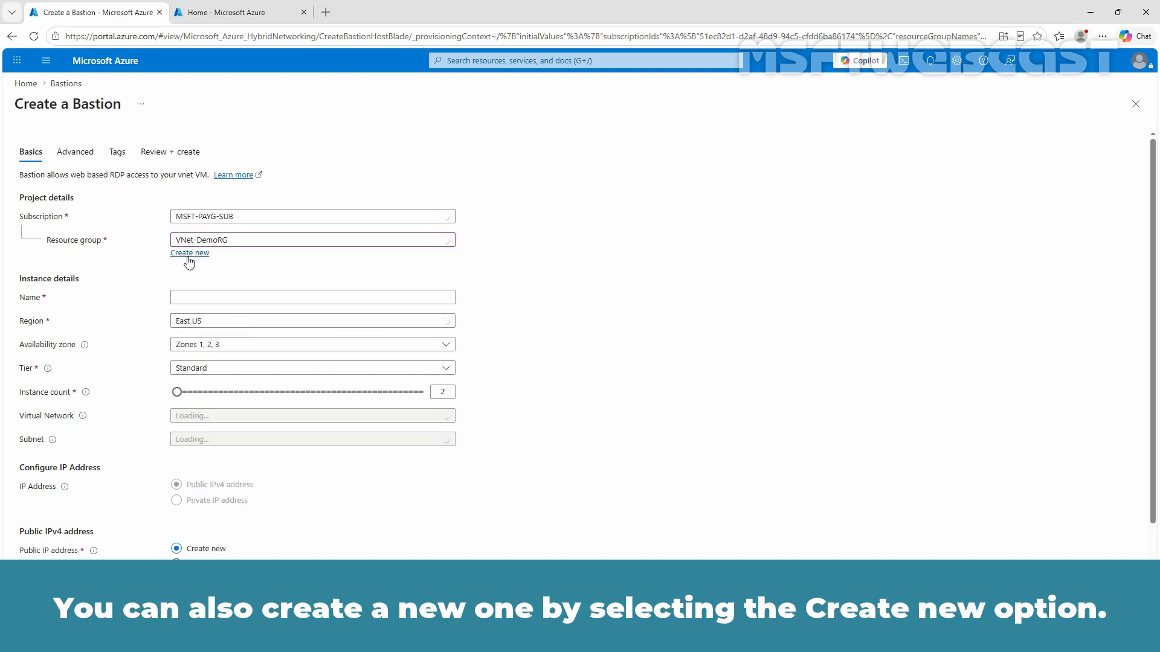
{"action": "left_click", "coordinate": [189, 297]}
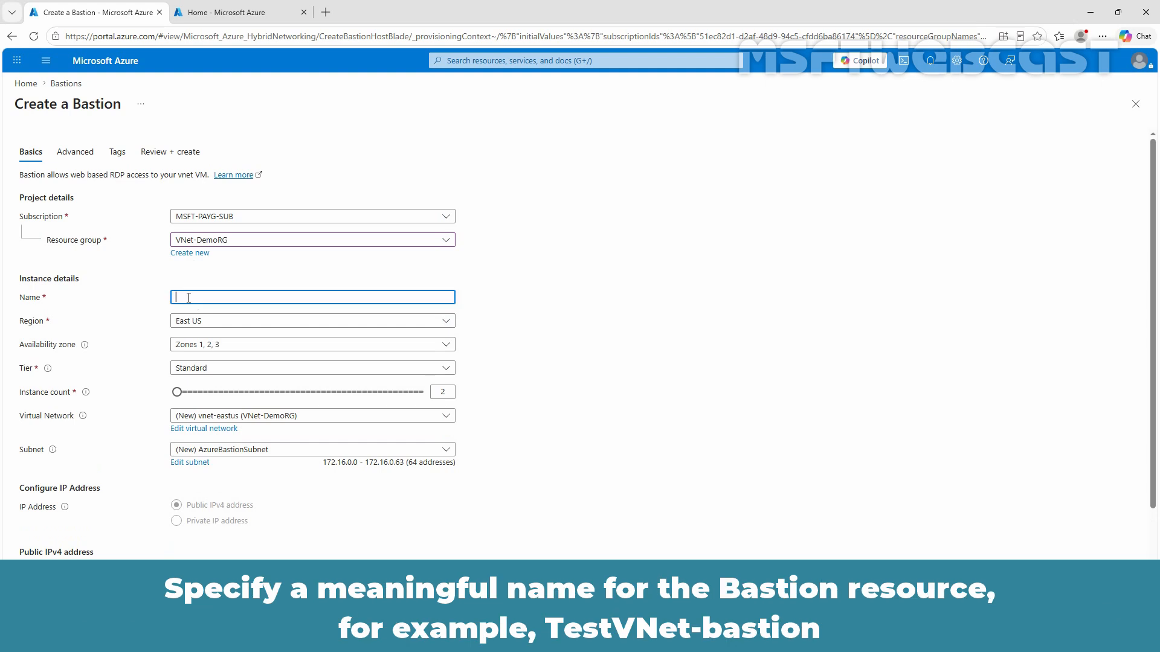
{"action": "type", "text": "TestVNetBastion"}
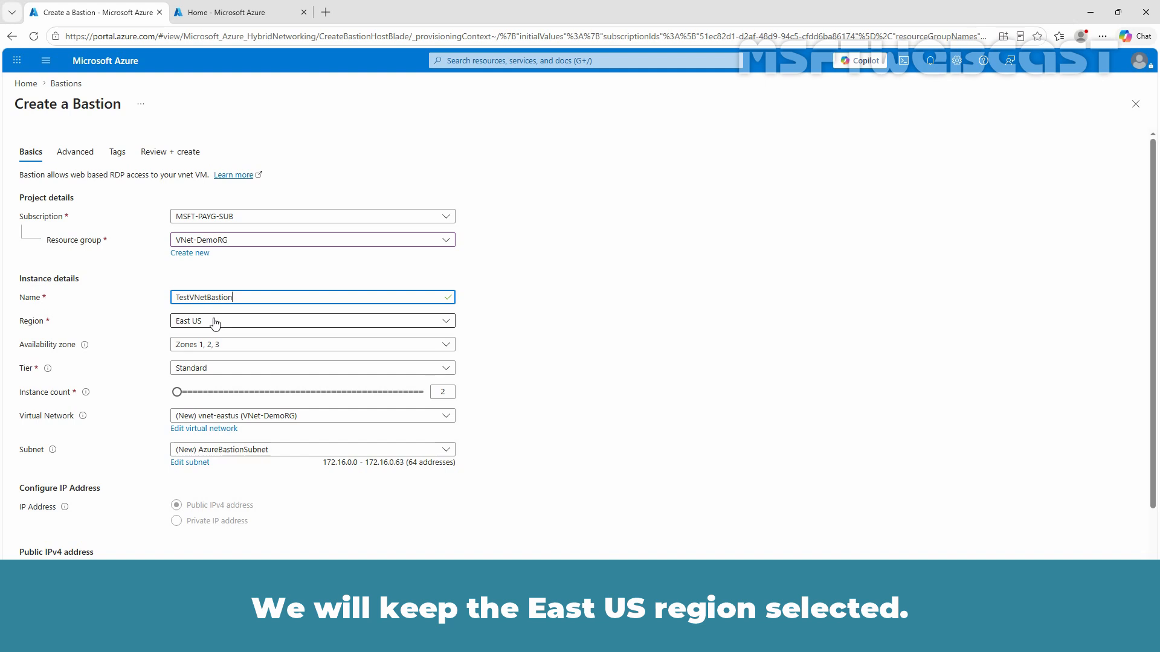
Check the availability zone choices, and try the Basic tier before returning the Bastion to the Standard tier.
{"action": "left_click", "coordinate": [238, 347]}
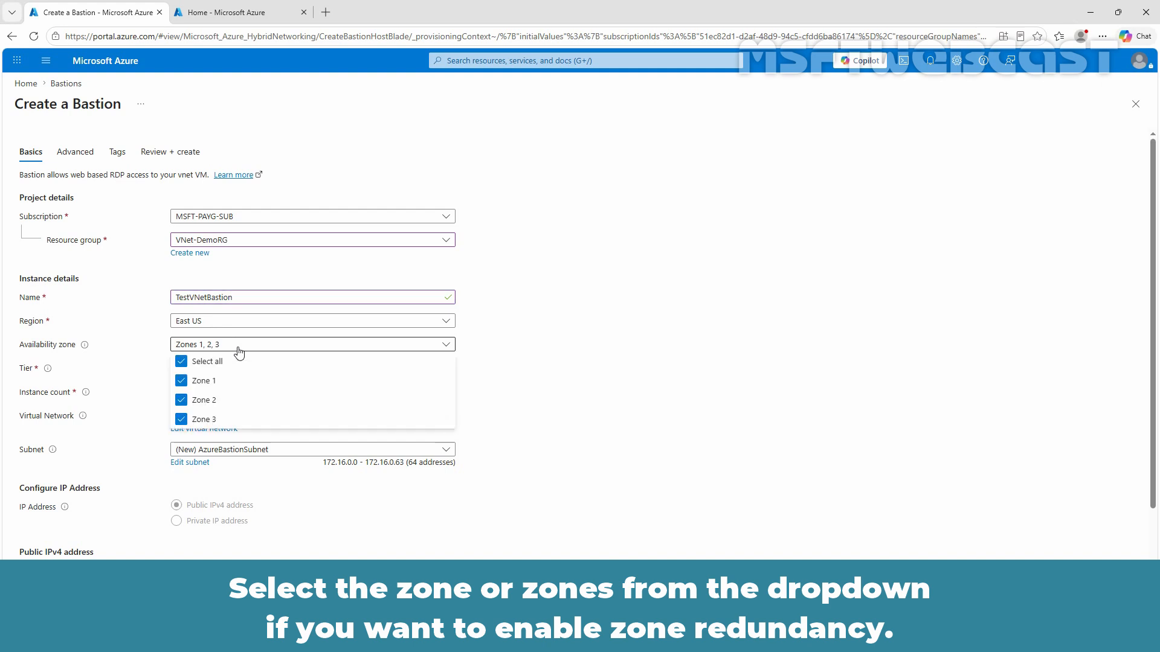
{"action": "left_click", "coordinate": [239, 353]}
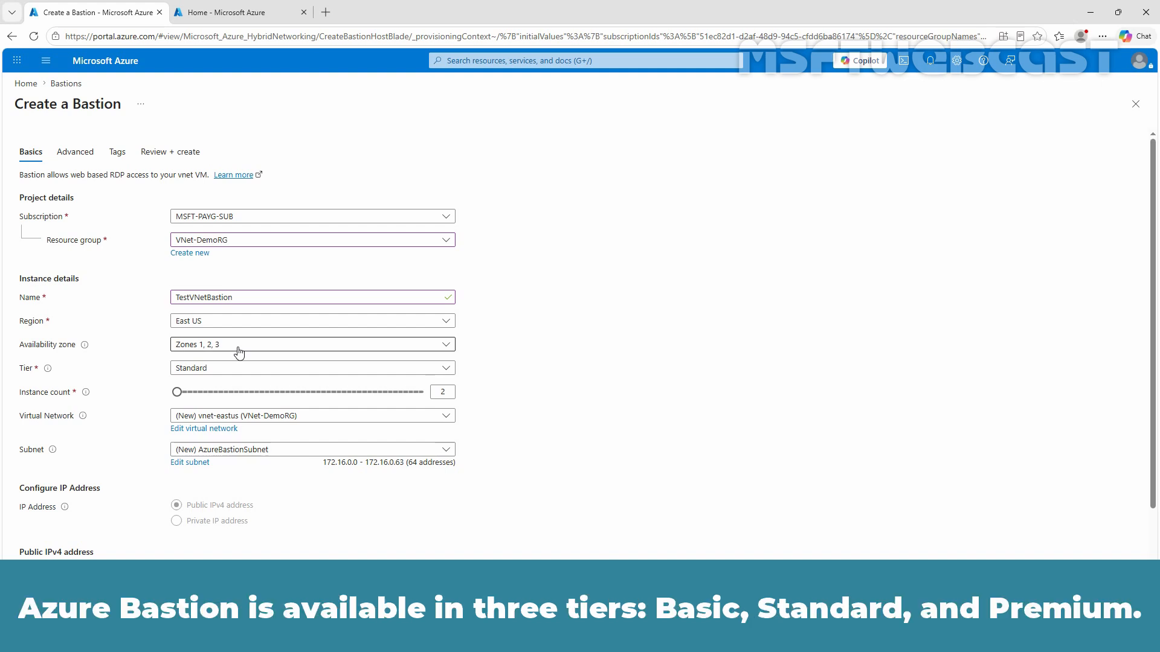
{"action": "left_click", "coordinate": [251, 371]}
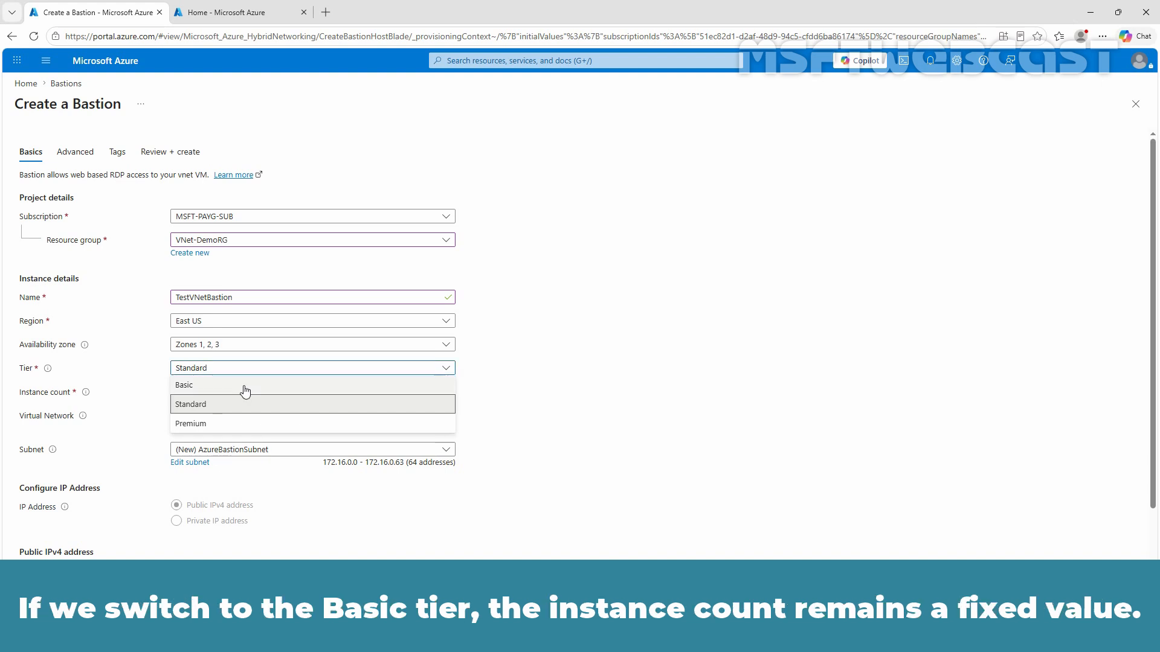
{"action": "left_click", "coordinate": [240, 386]}
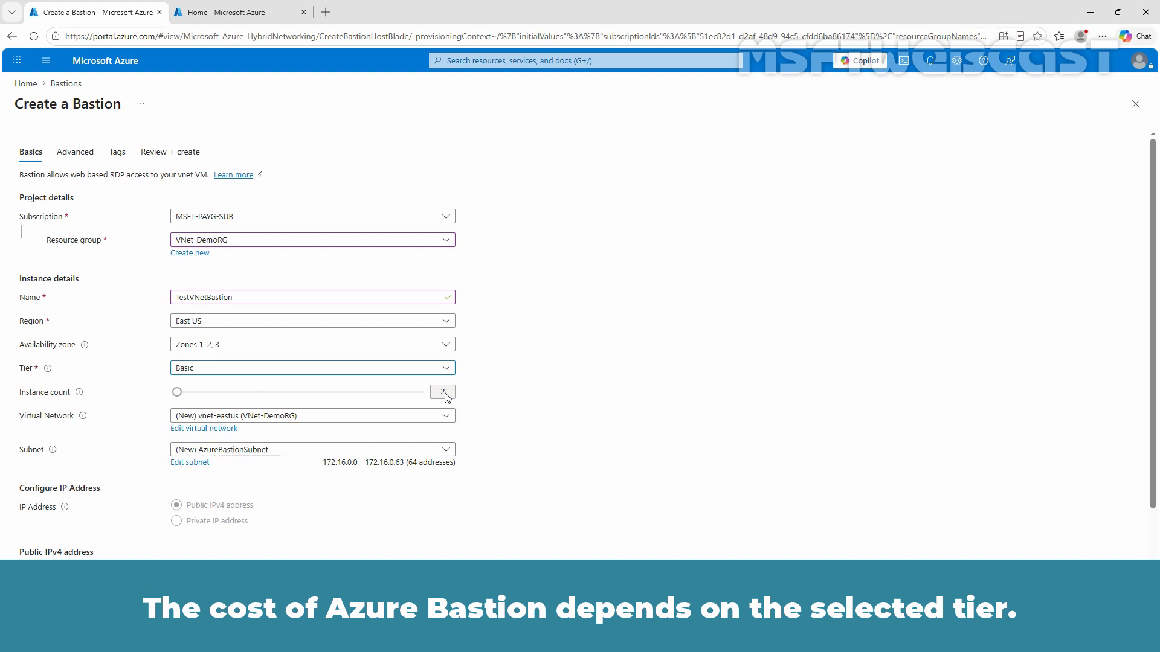
{"action": "left_click", "coordinate": [399, 370]}
{"action": "left_click", "coordinate": [221, 406]}
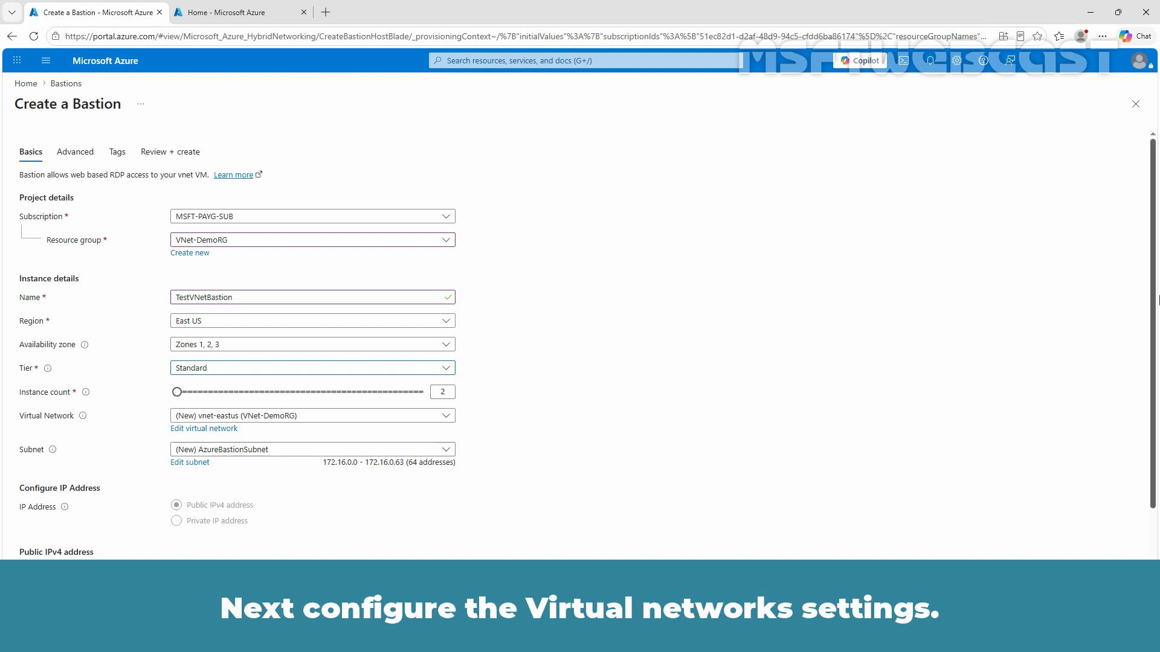
Check the virtual network choices for the Bastion and keep the new vnet-eastus network selected.
{"action": "left_click_drag", "start_coordinate": [1154, 309], "coordinate": [1155, 378]}
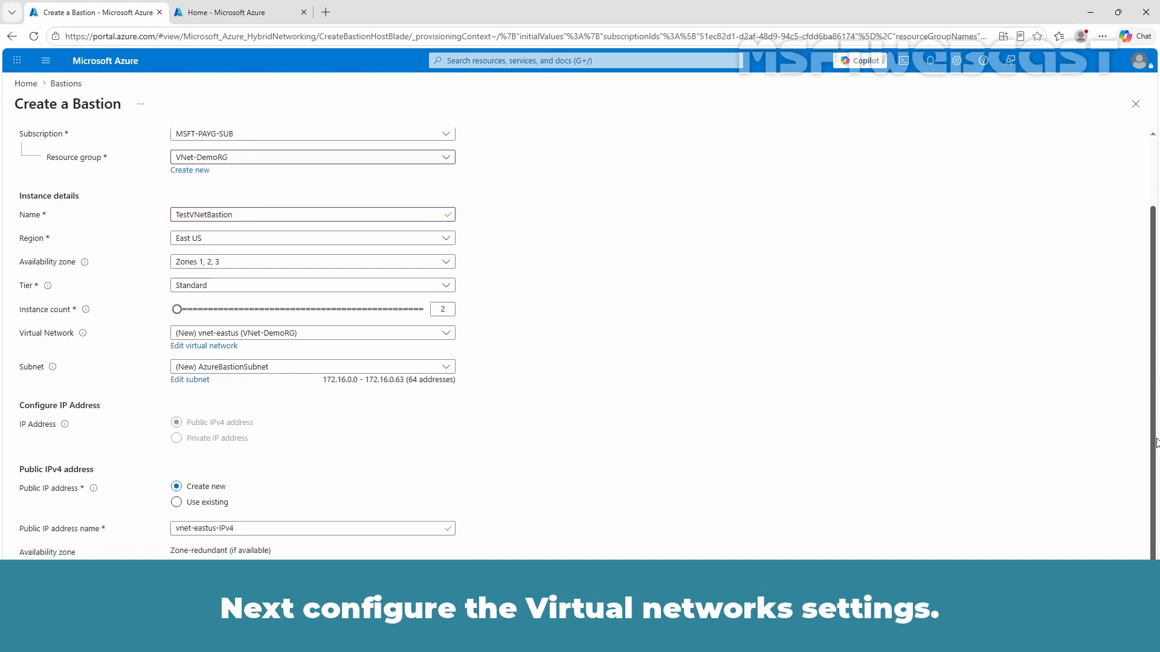
{"action": "left_click", "coordinate": [381, 331]}
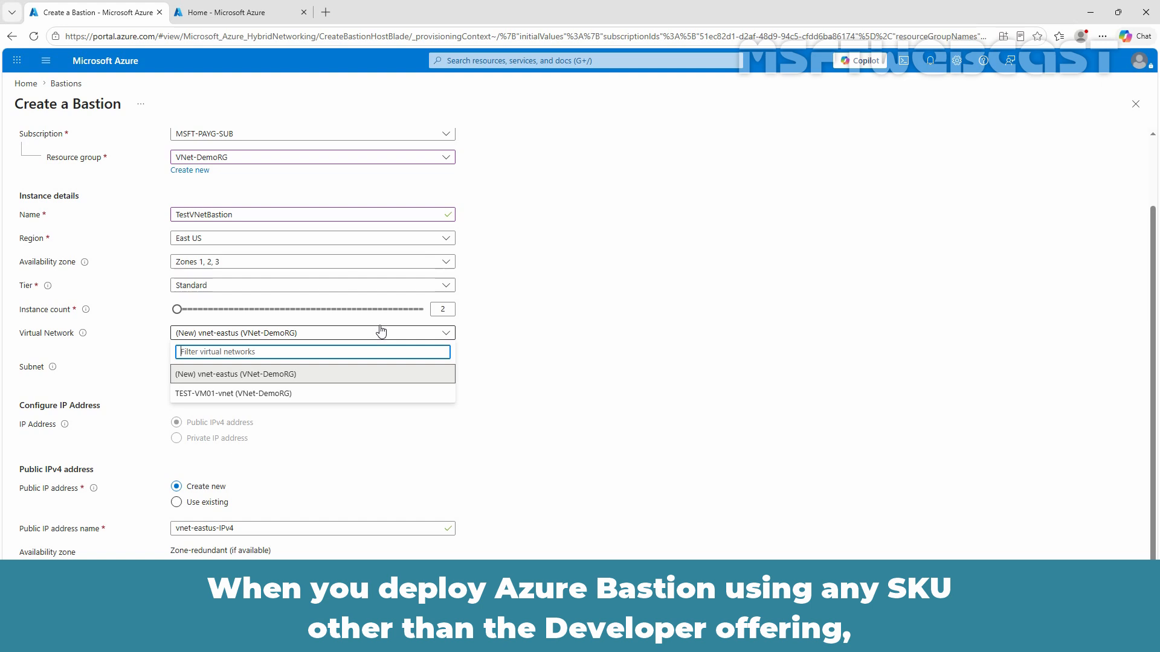
{"action": "left_click", "coordinate": [334, 379]}
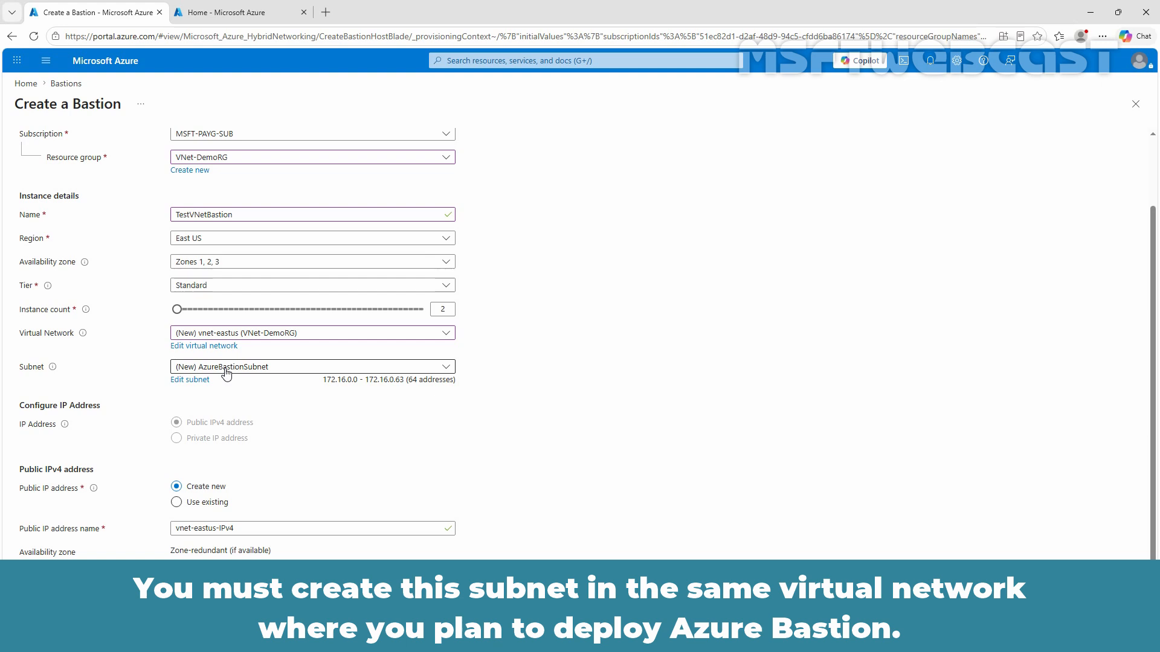
Switch to the other portal page and open the subnet list of the existing TEST-VM01-vnet virtual network.
{"action": "left_click", "coordinate": [223, 13]}
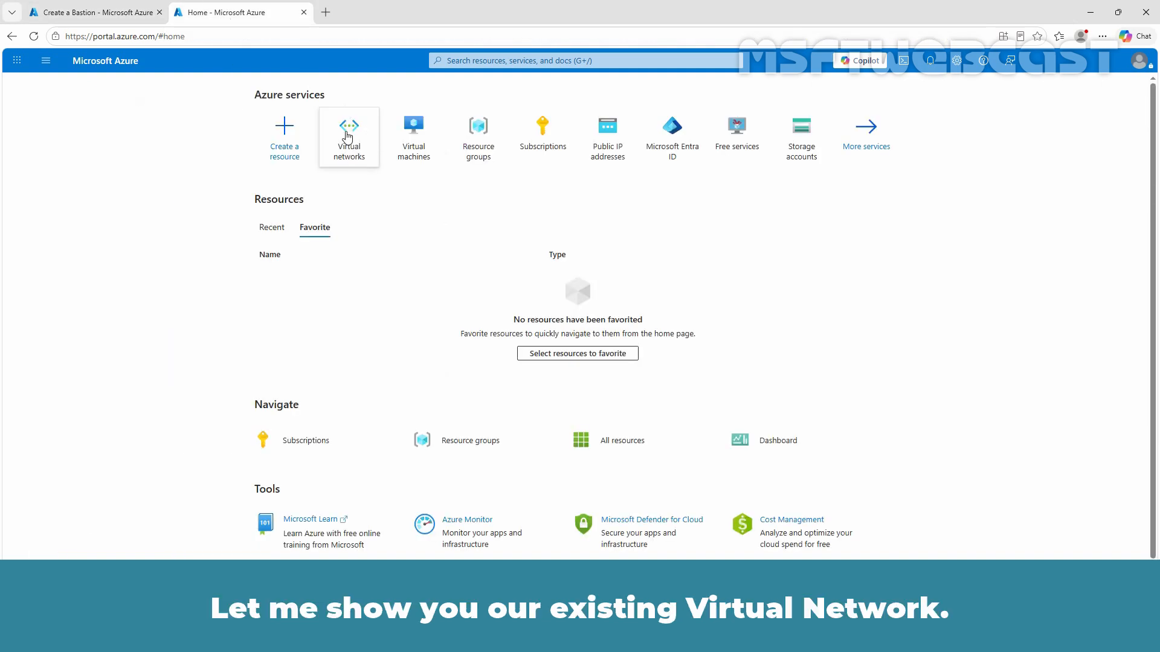
{"action": "mouse_move", "coordinate": [347, 136]}
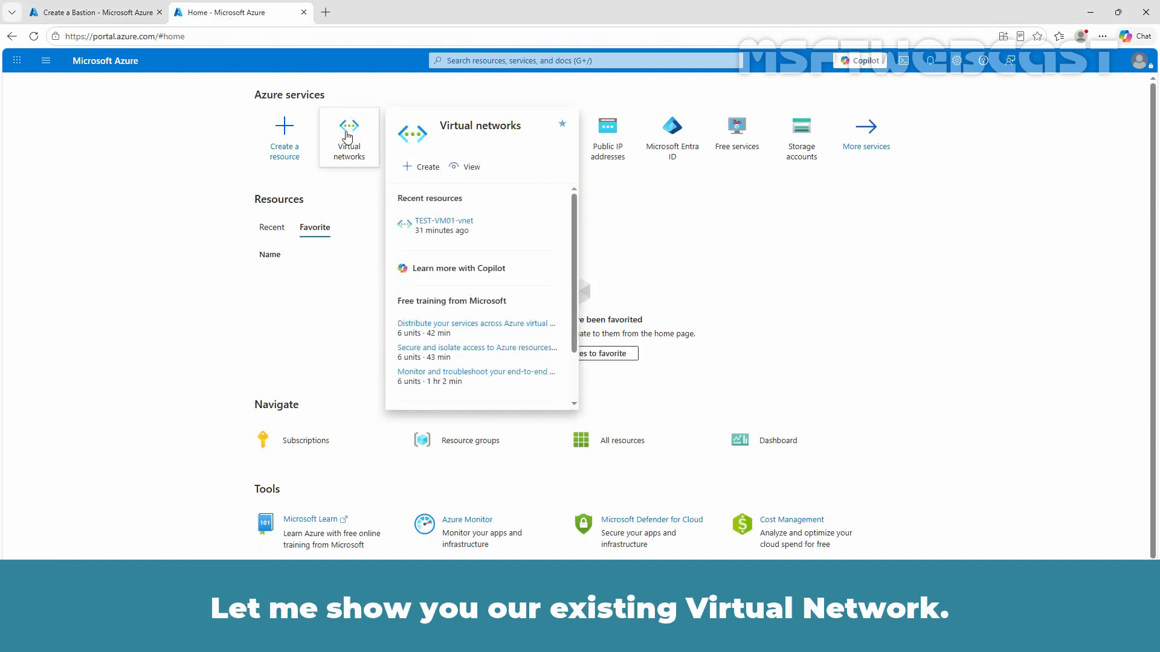
{"action": "left_click", "coordinate": [347, 137]}
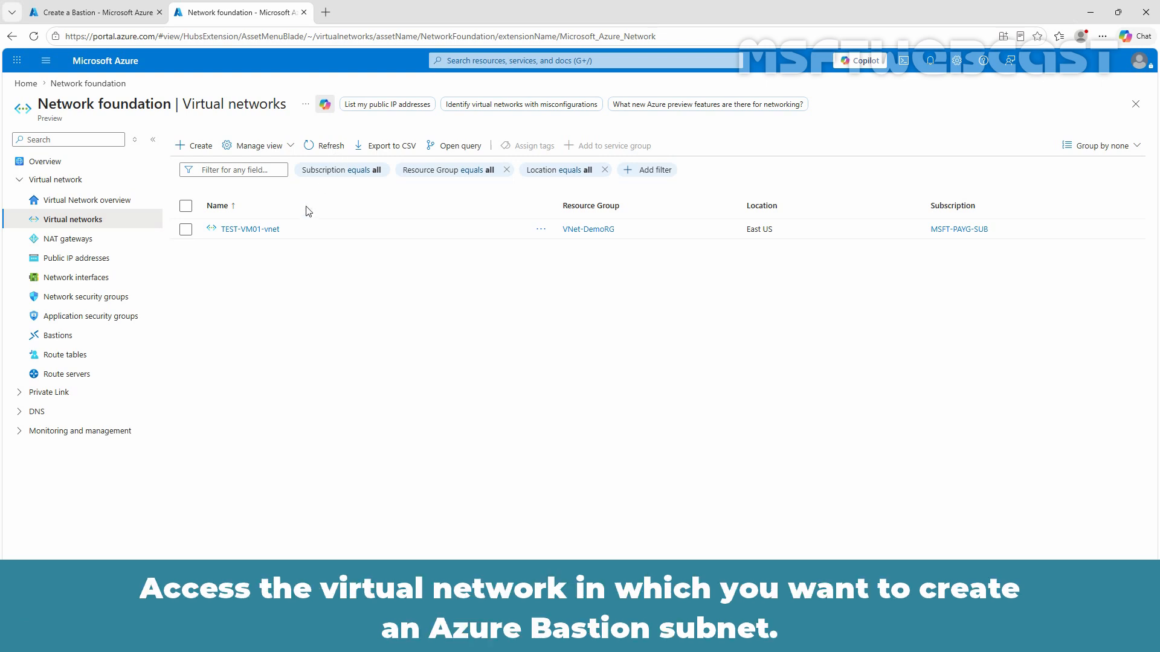
{"action": "left_click", "coordinate": [256, 229]}
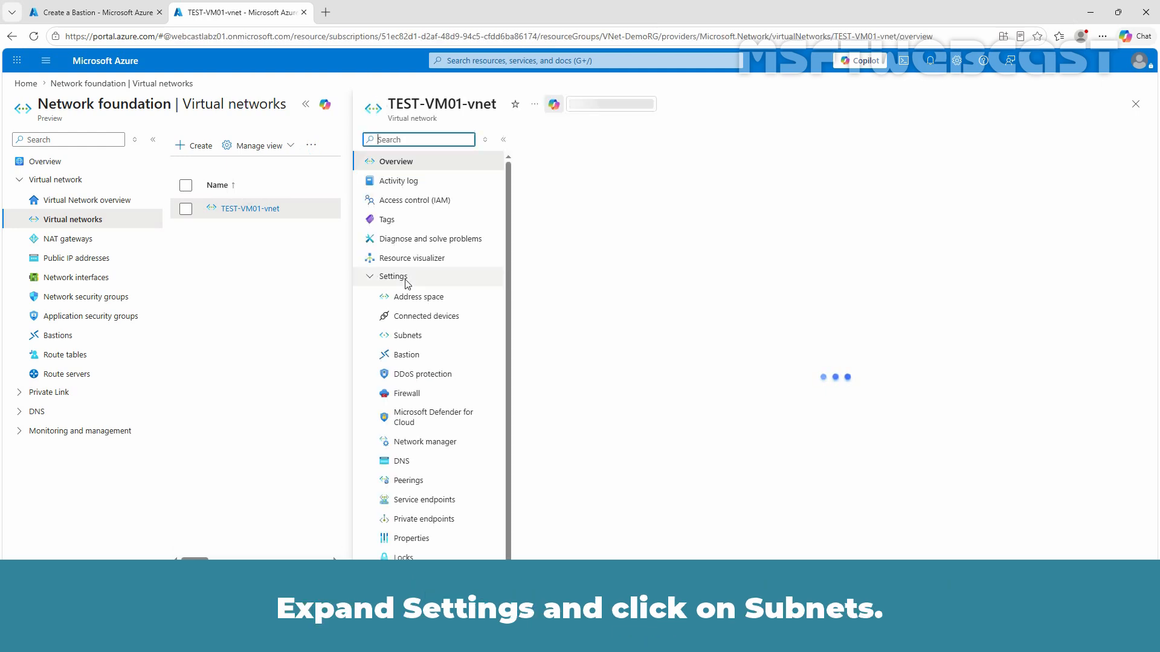
{"action": "left_click", "coordinate": [410, 341]}
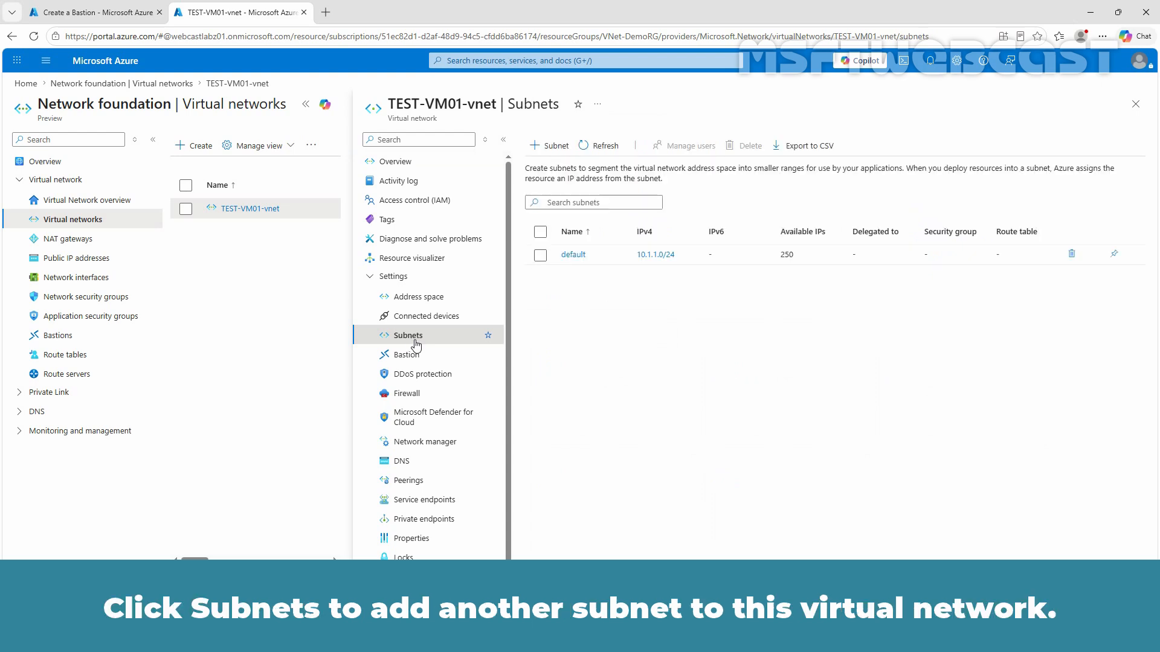
Add a subnet with the Azure Bastion purpose to TEST-VM01-vnet, keeping the default address settings.
{"action": "left_click", "coordinate": [555, 147]}
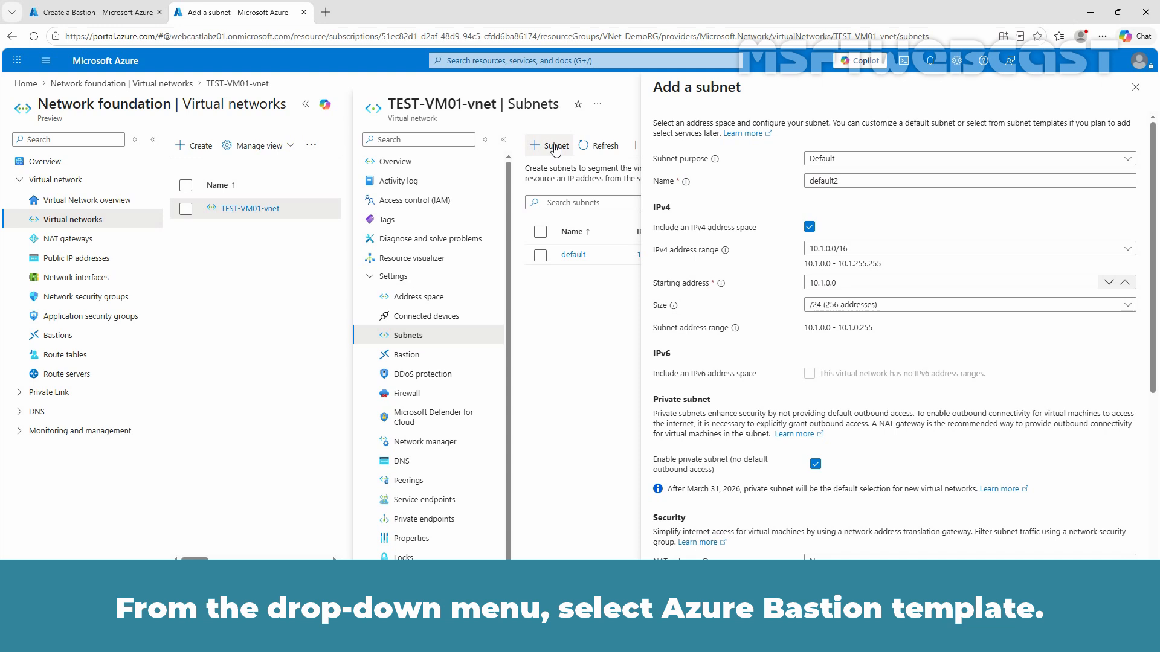
{"action": "left_click", "coordinate": [813, 159]}
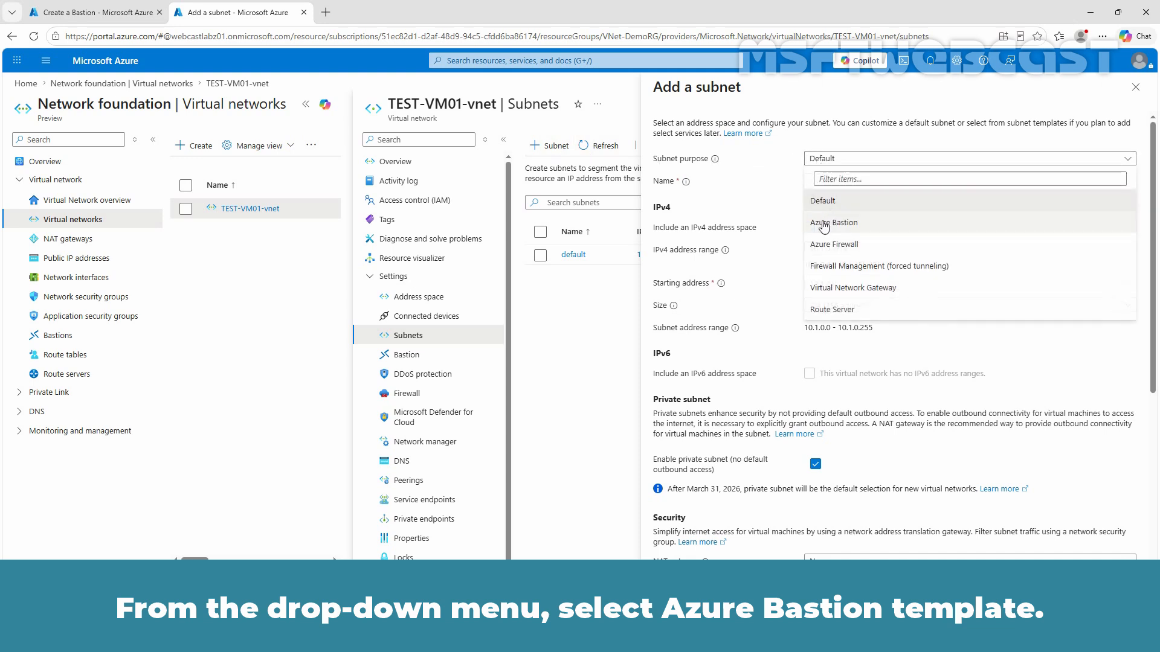
{"action": "left_click", "coordinate": [824, 223]}
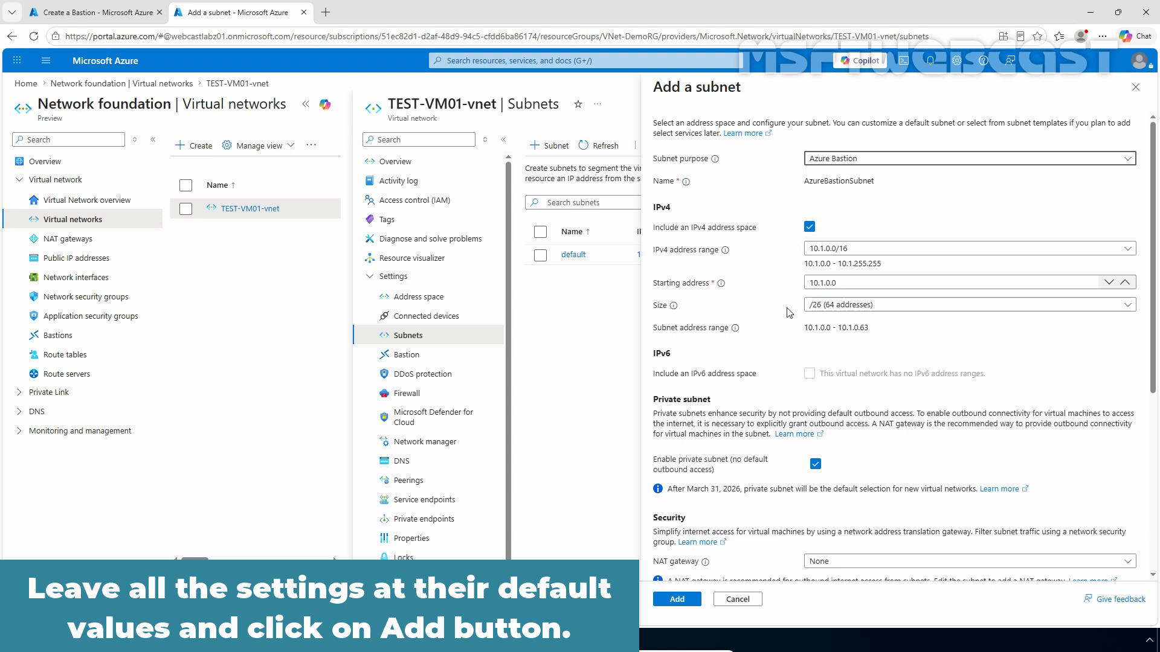
{"action": "left_click", "coordinate": [674, 600]}
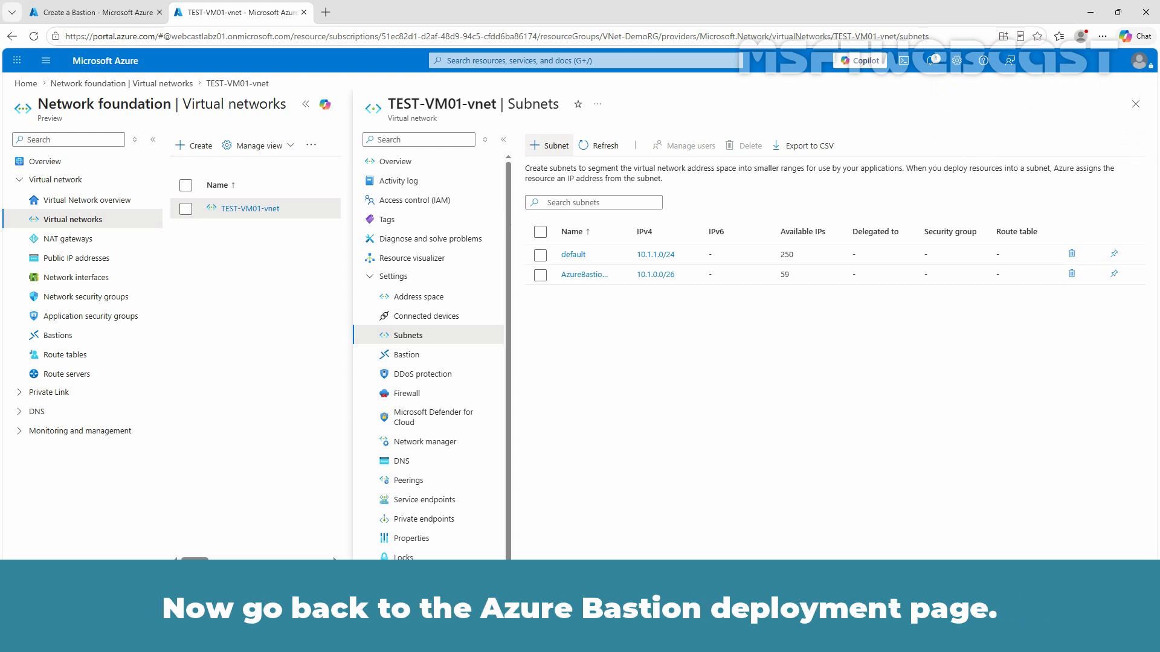
Return to the Bastion creation form and select the TEST-VM01-vnet virtual network with the existing AzureBastionSubnet (10.1.0.0/26).
{"action": "left_click", "coordinate": [108, 13]}
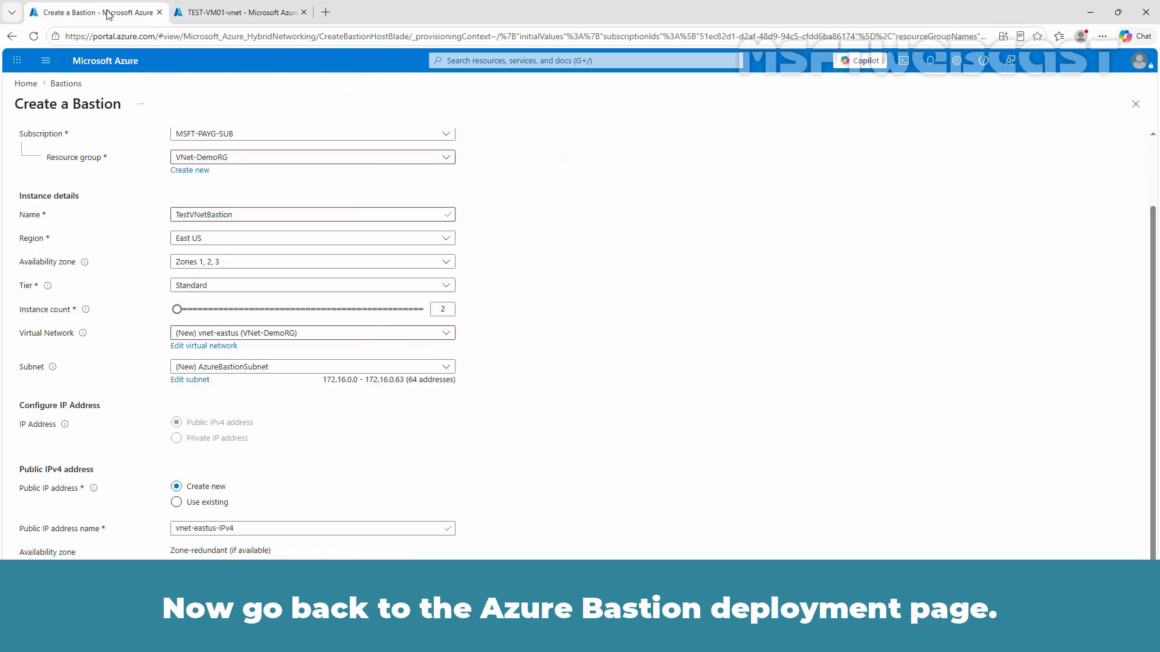
{"action": "left_click", "coordinate": [338, 336]}
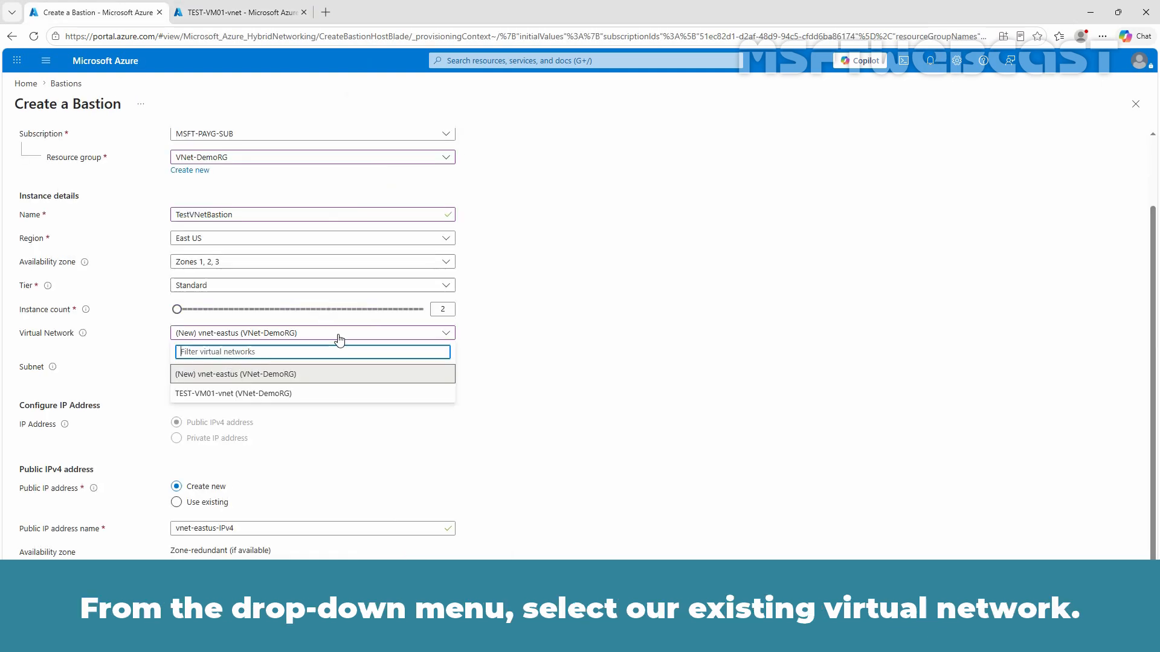
{"action": "left_click", "coordinate": [330, 394]}
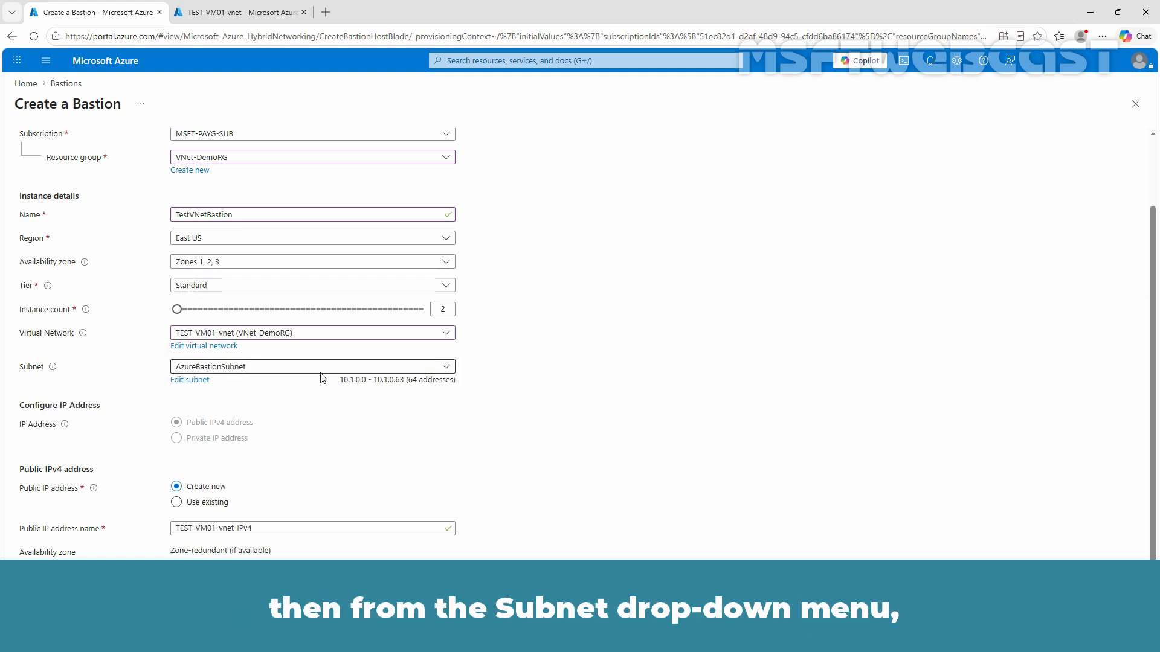
{"action": "left_click", "coordinate": [320, 370]}
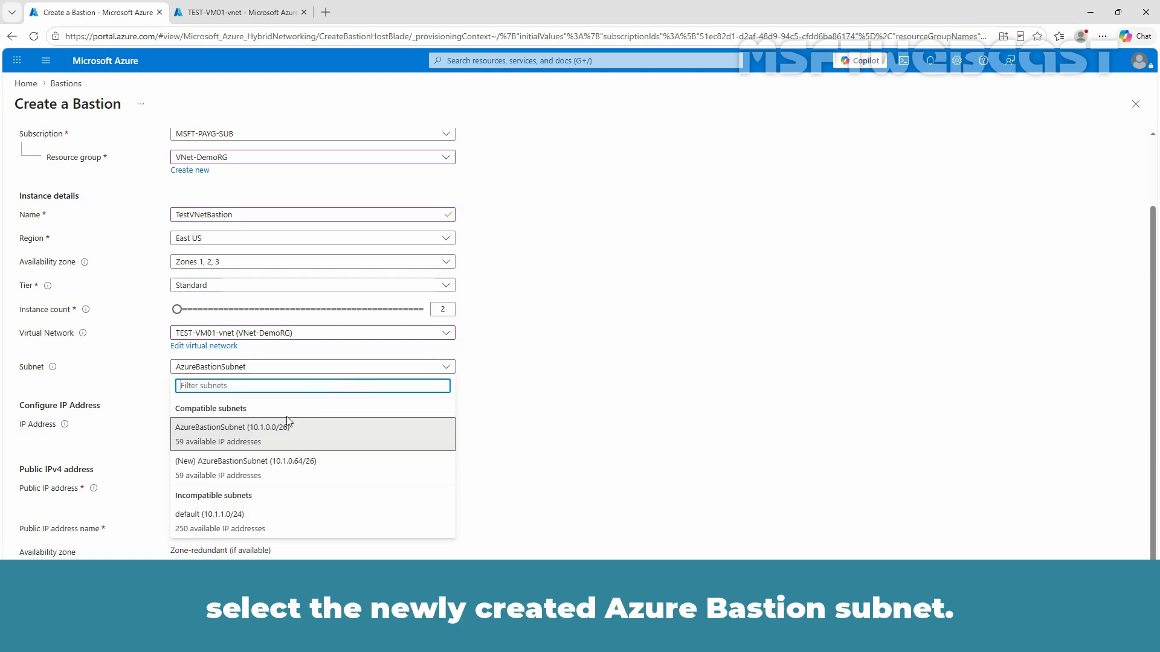
{"action": "left_click", "coordinate": [263, 431]}
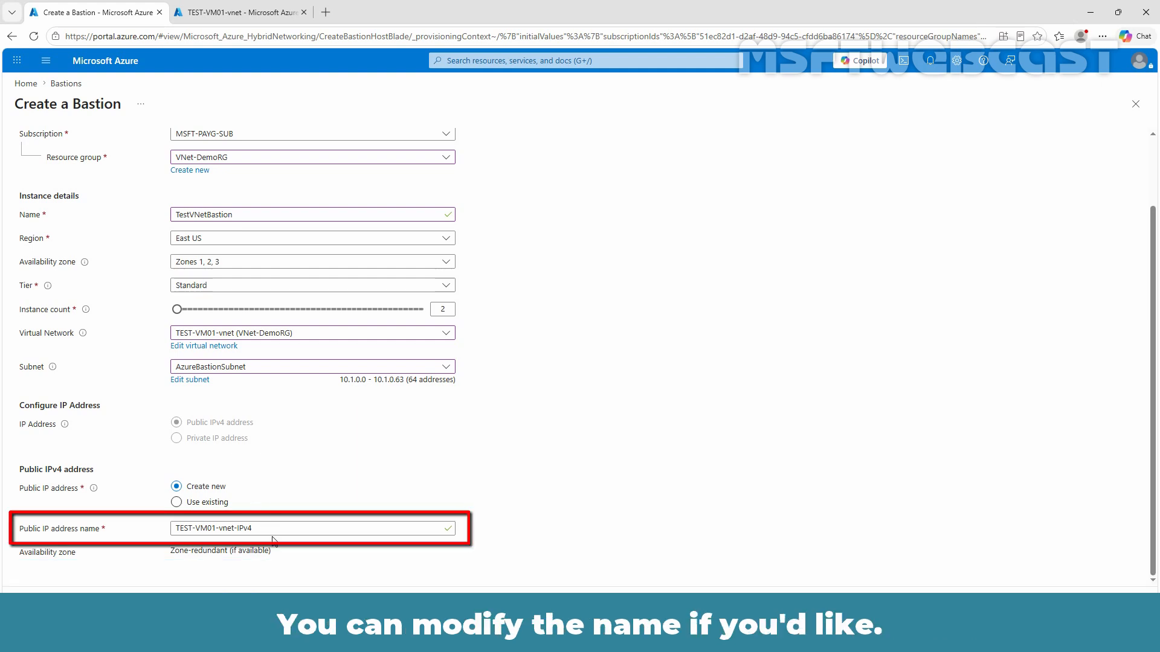
Add an ENV tag with the value TEST to the Bastion, then validate and deploy it with default advanced features.
{"action": "left_click", "coordinate": [226, 606]}
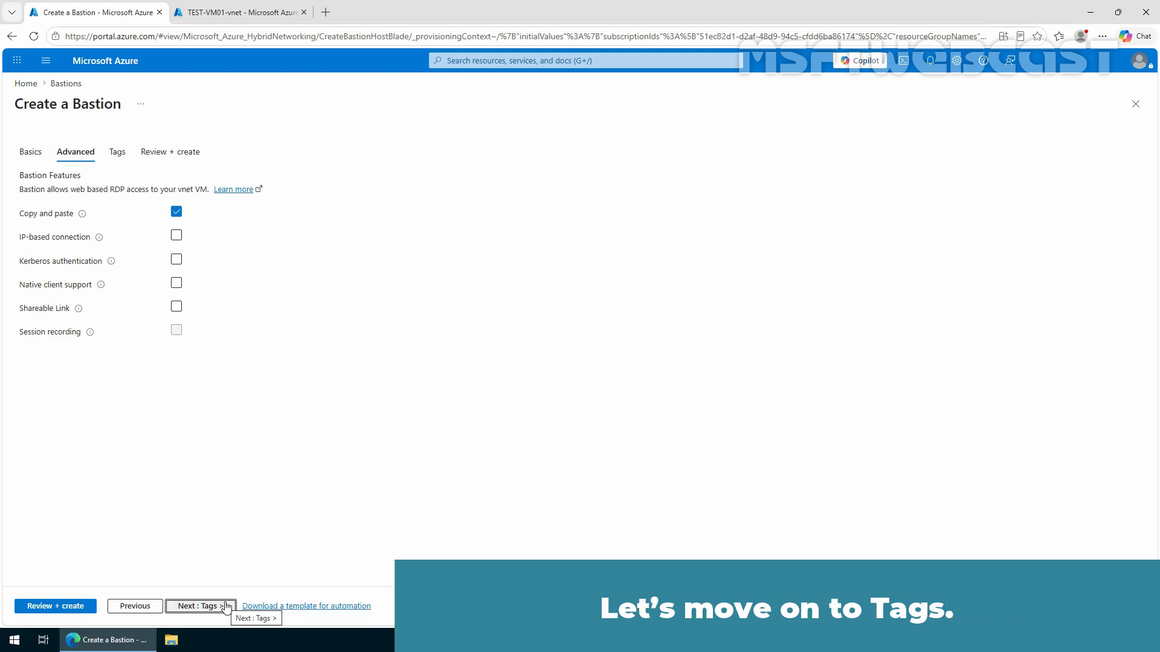
{"action": "left_click", "coordinate": [225, 607]}
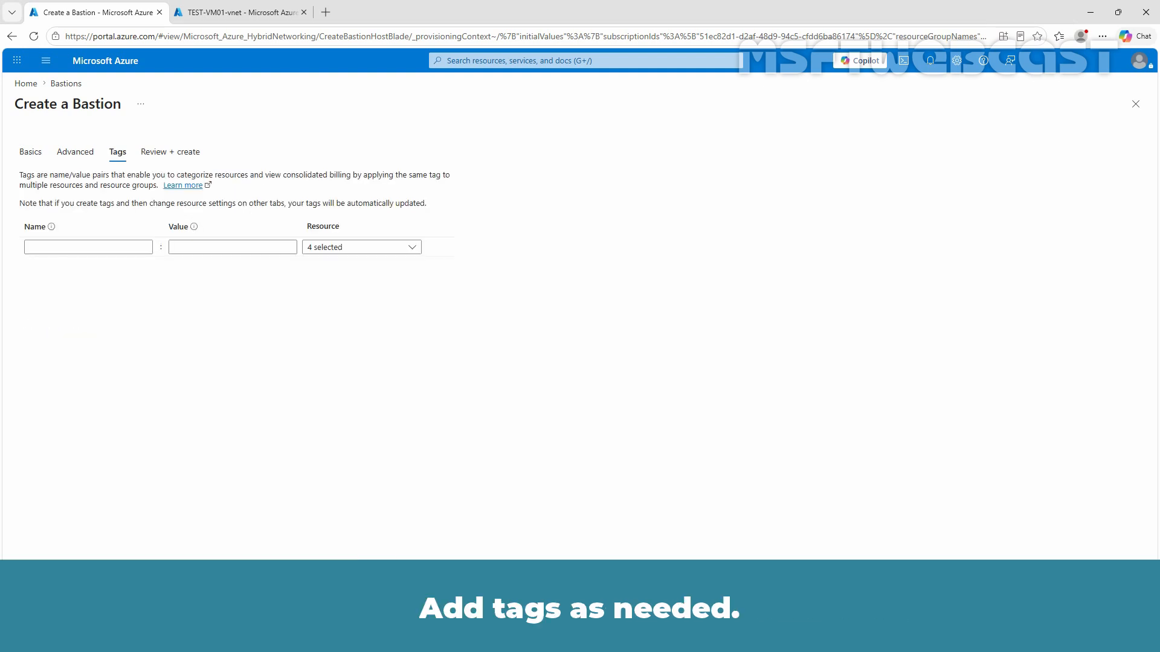
{"action": "left_click", "coordinate": [123, 245]}
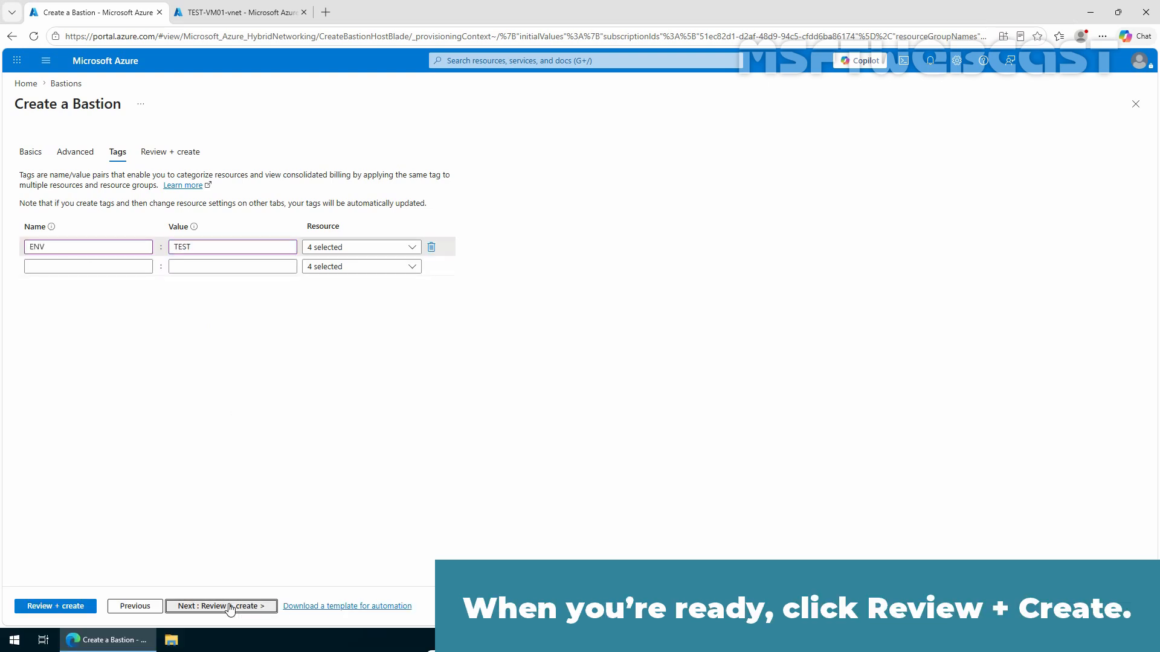
{"action": "left_click", "coordinate": [226, 607]}
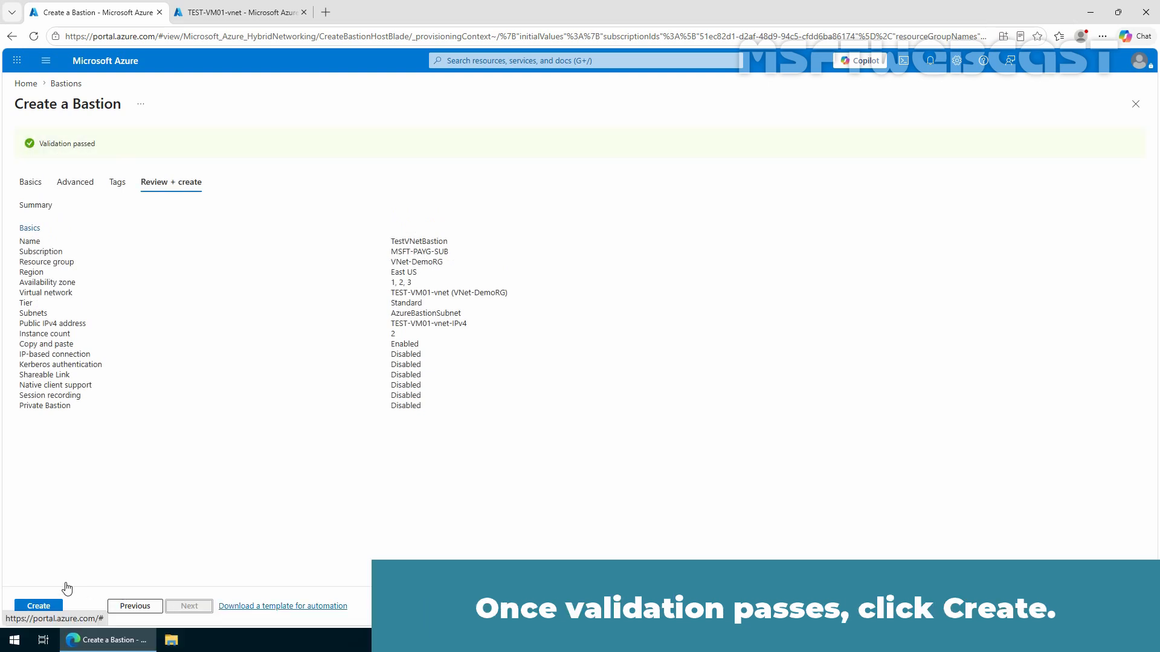
{"action": "left_click", "coordinate": [53, 607]}
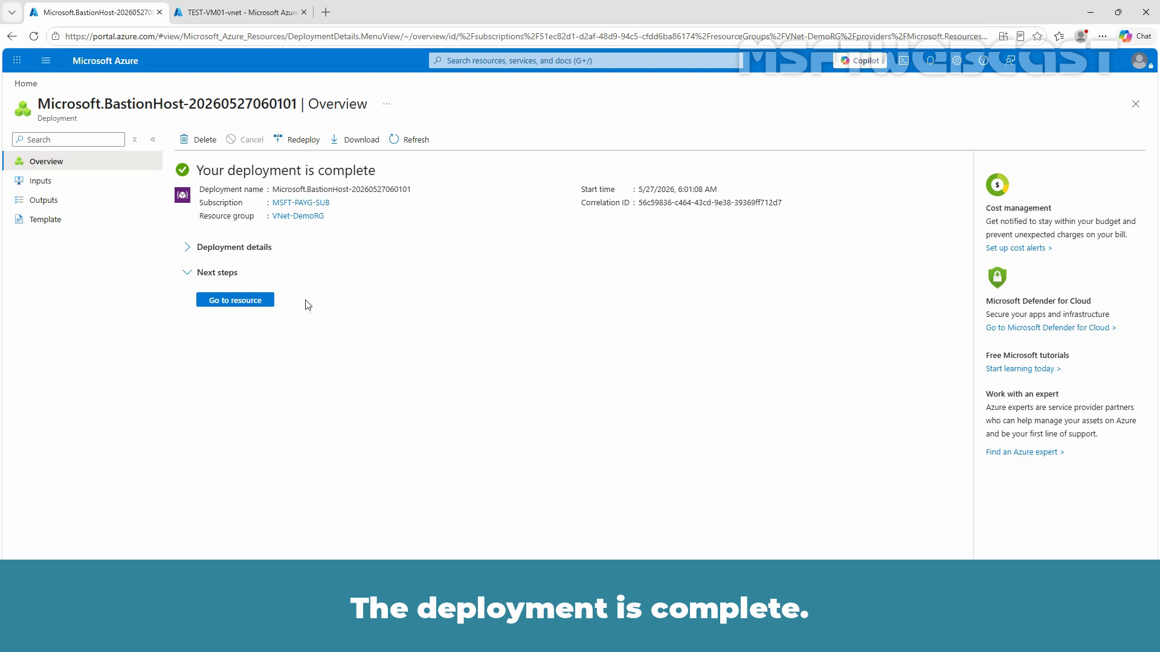
Open the newly deployed TestVNetBastion resource and view its session list.
{"action": "left_click", "coordinate": [241, 302]}
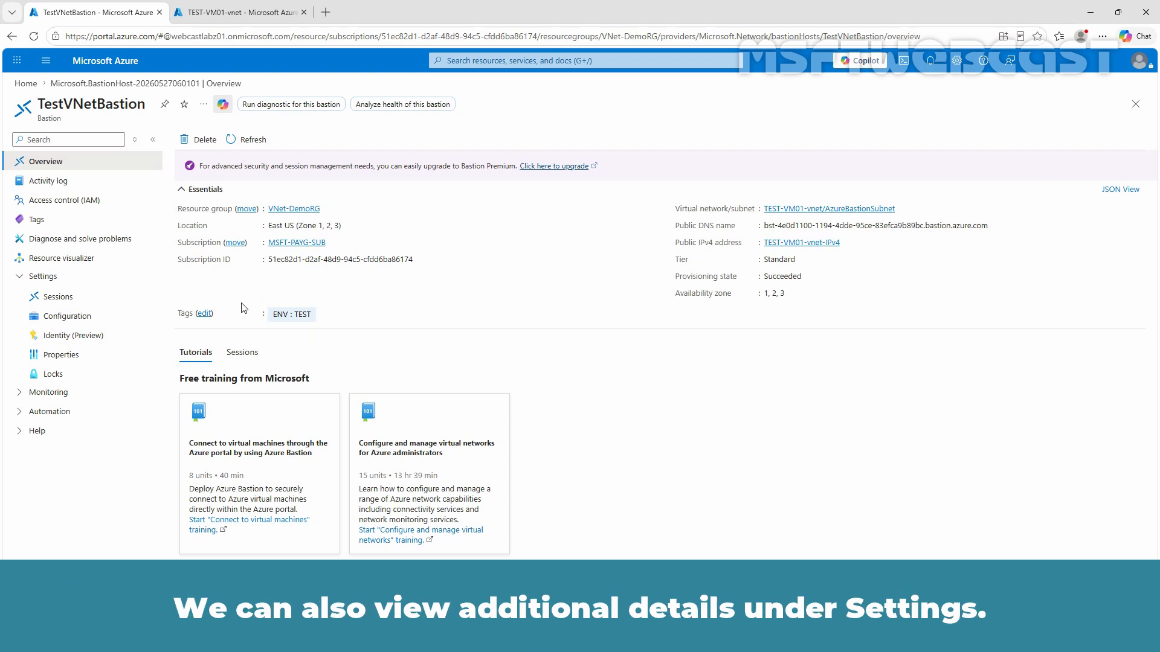
{"action": "left_click", "coordinate": [67, 304]}
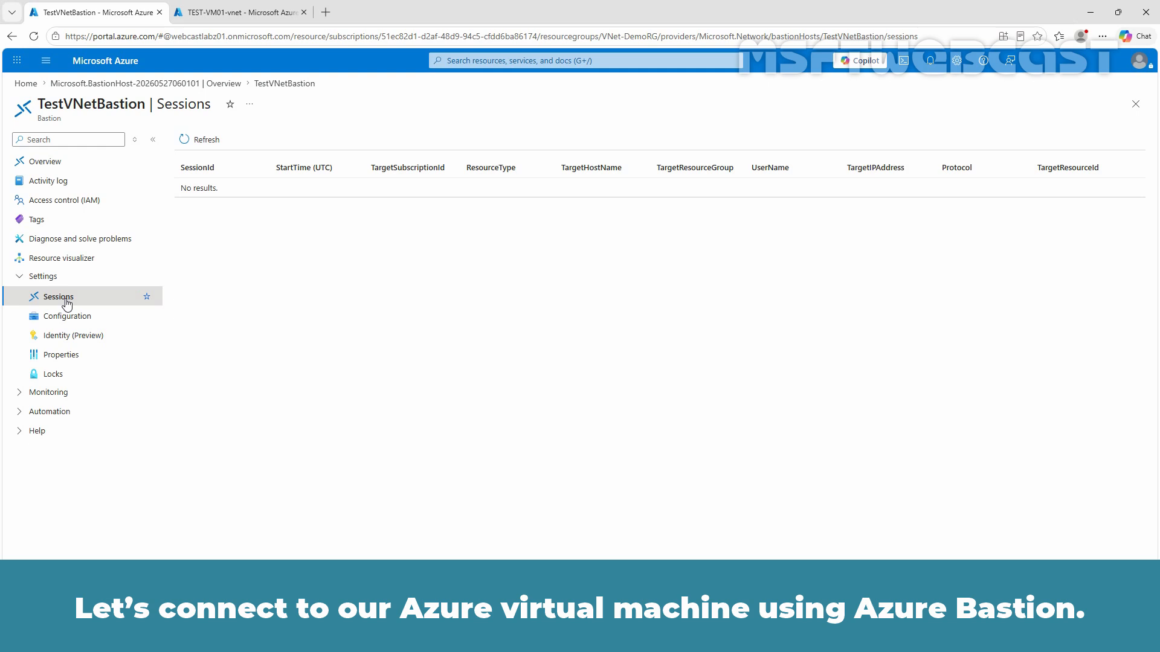
Switch to the other portal page, find the virtual machines and open the Connect via Bastion page for TEST-VM01.
{"action": "left_click", "coordinate": [215, 13]}
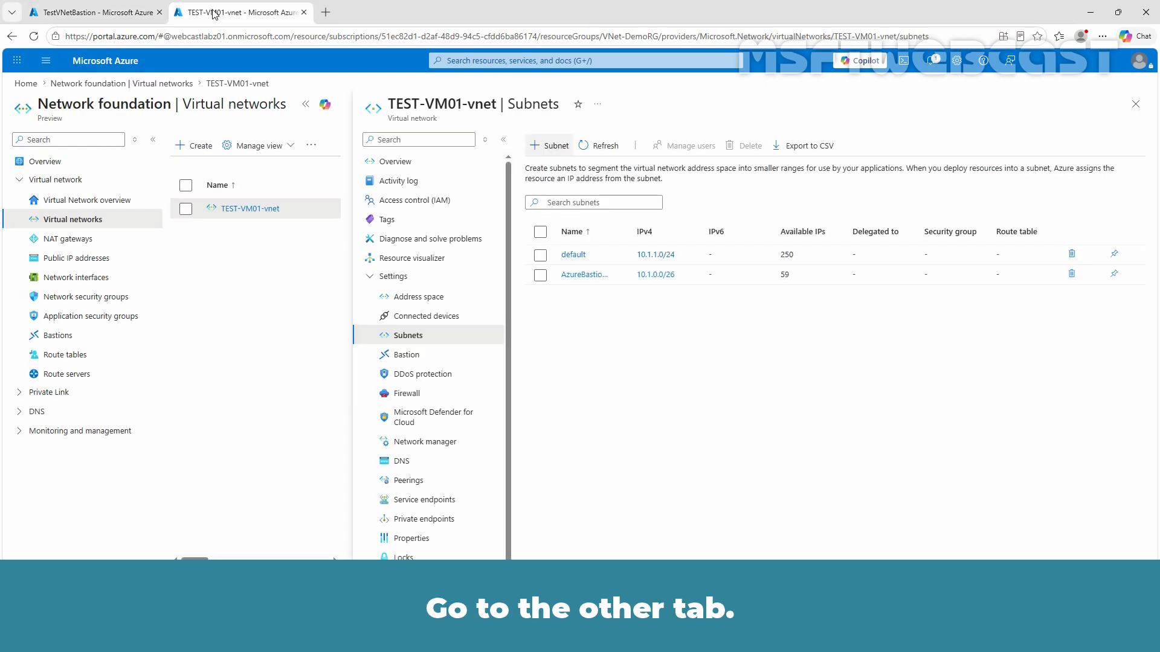
{"action": "left_click", "coordinate": [494, 61]}
{"action": "type", "text": "virtual machine"}
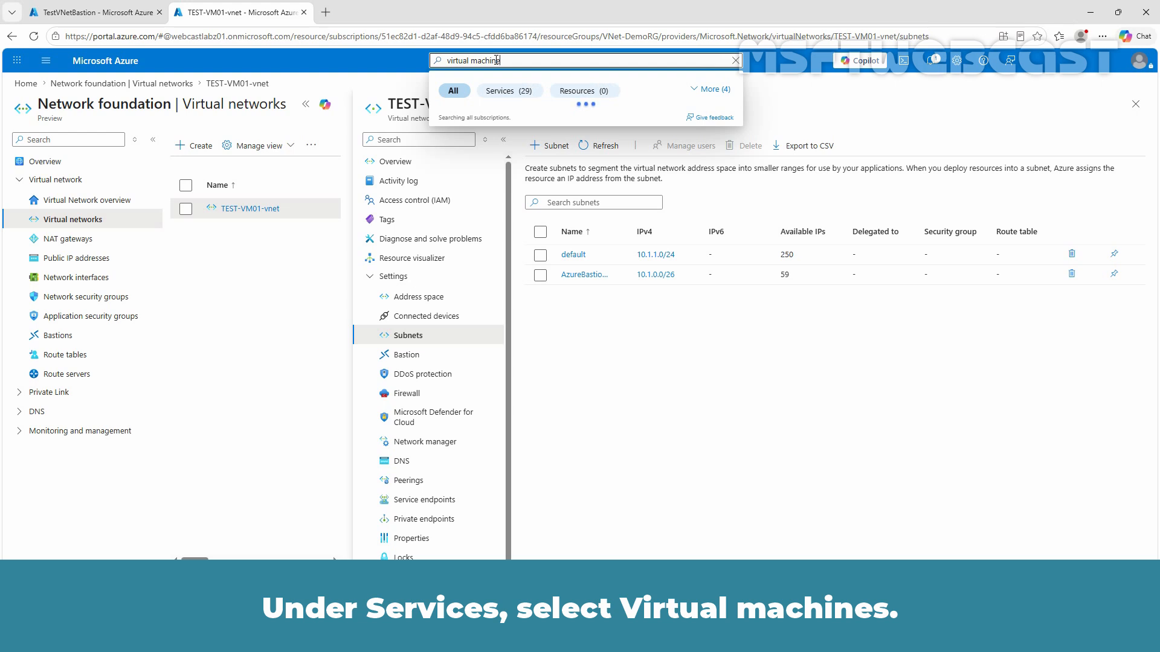
{"action": "left_click", "coordinate": [485, 140]}
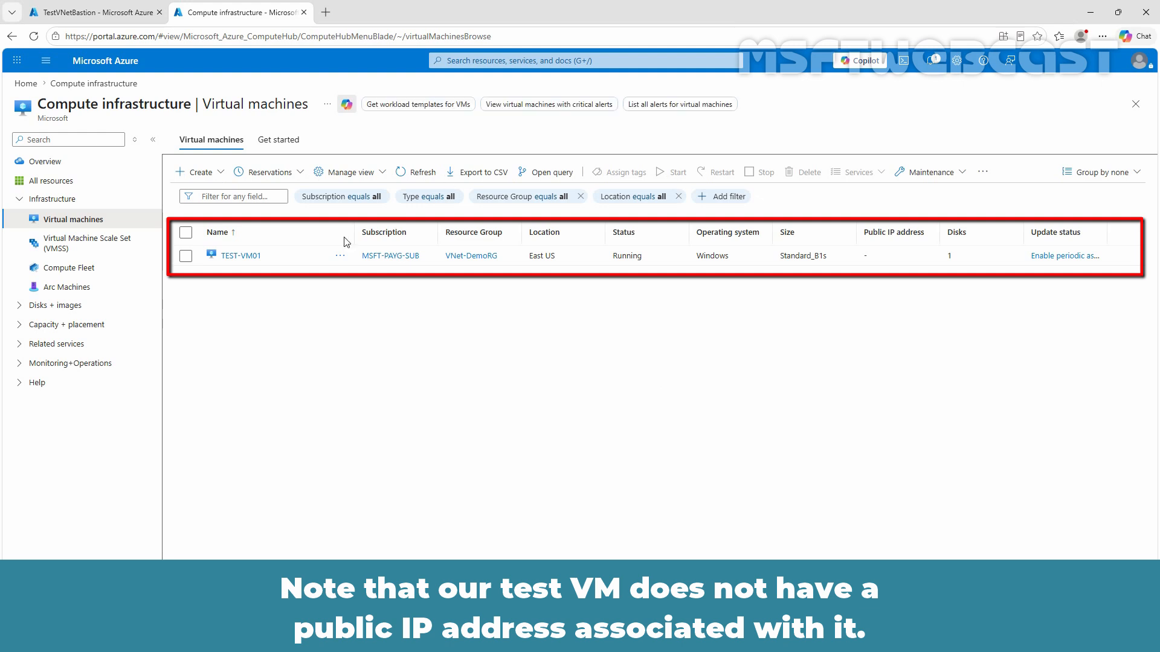
{"action": "left_click", "coordinate": [248, 256]}
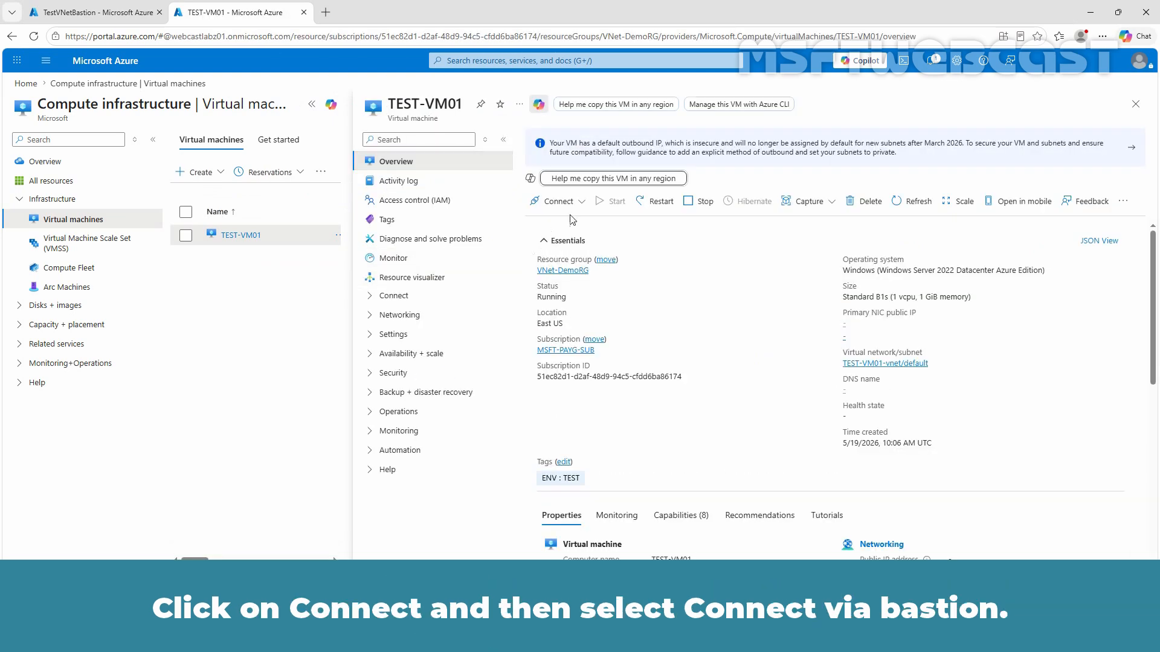
{"action": "left_click", "coordinate": [556, 201]}
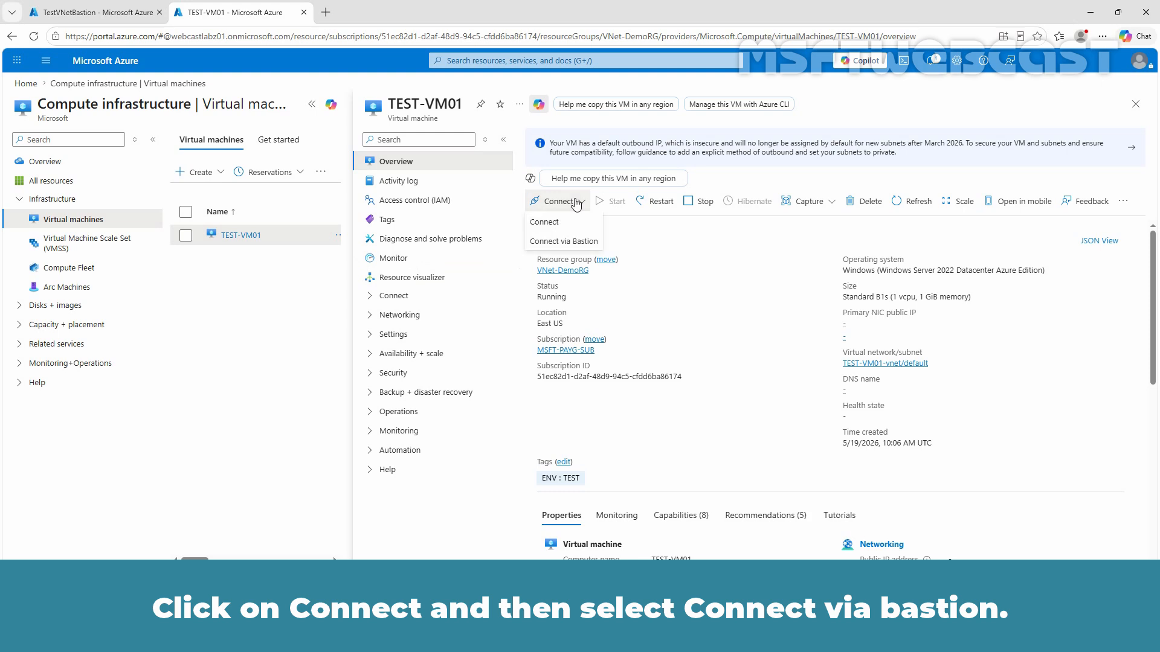
{"action": "left_click", "coordinate": [562, 242]}
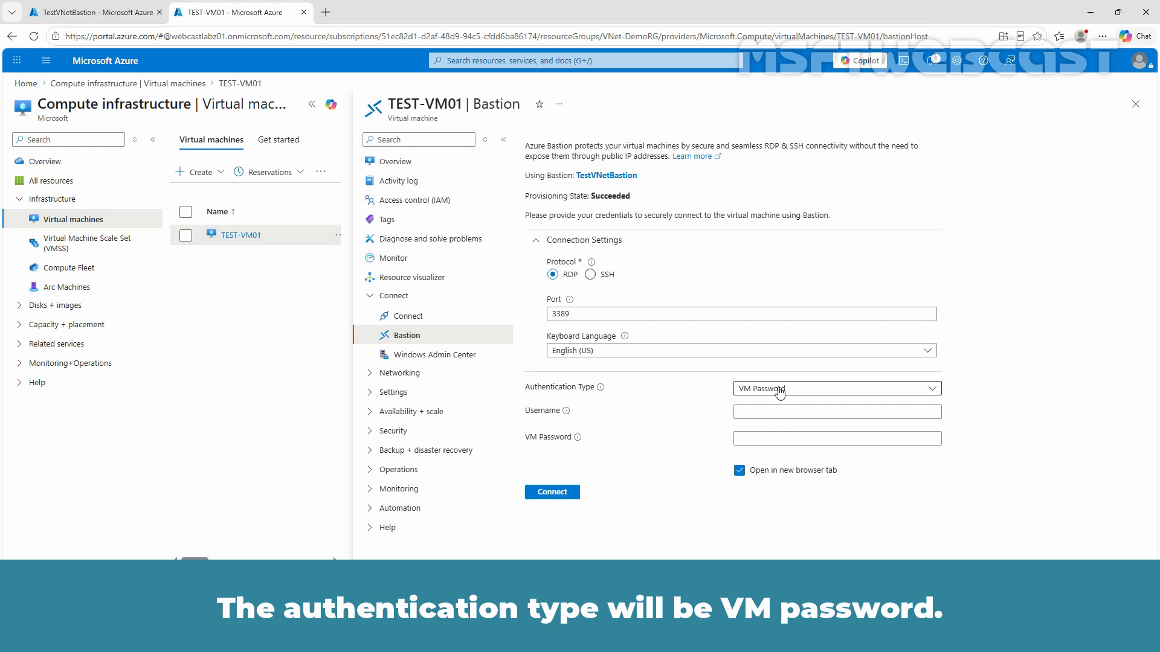
Connect to TEST-VM01 through Bastion with the username msftadmin and the VM password, allowing clipboard access for the session.
{"action": "left_click", "coordinate": [764, 413]}
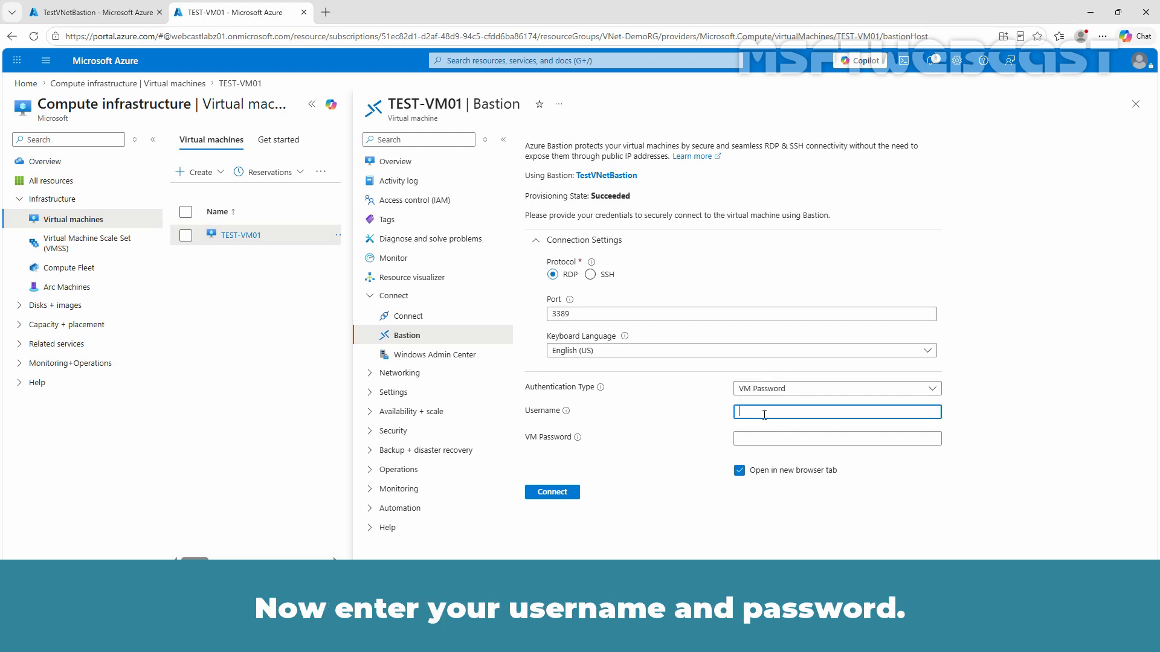
{"action": "type", "text": "msftadmin"}
{"action": "key", "text": "Tab"}
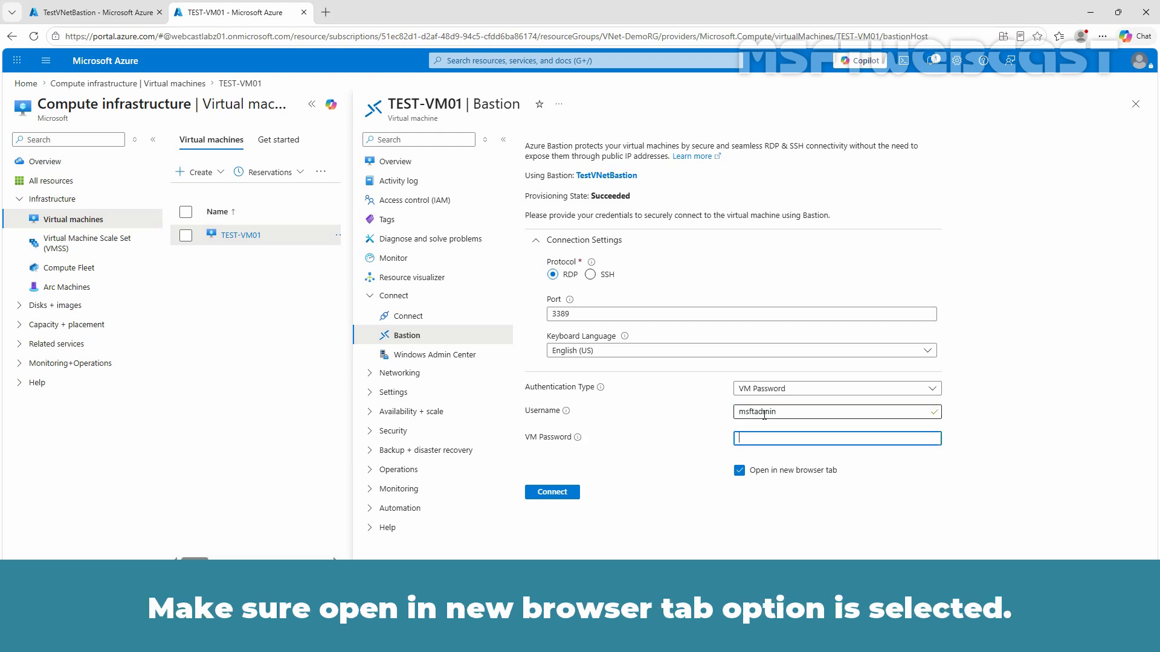
{"action": "key", "text": "ctrl+v"}
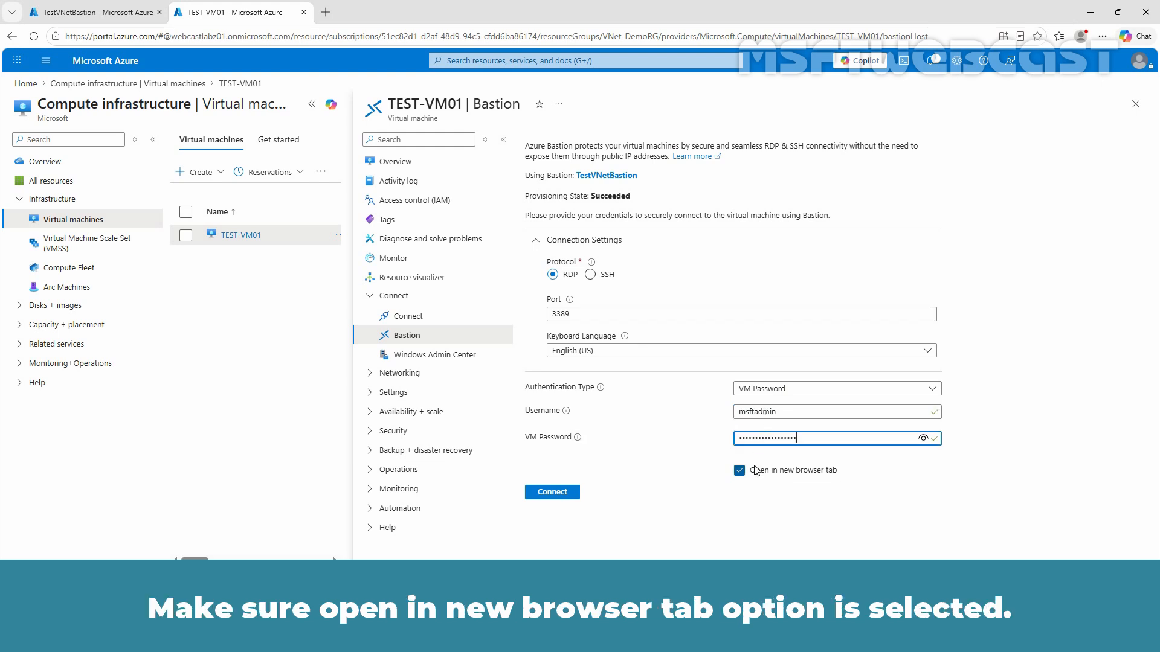
{"action": "left_click", "coordinate": [551, 492]}
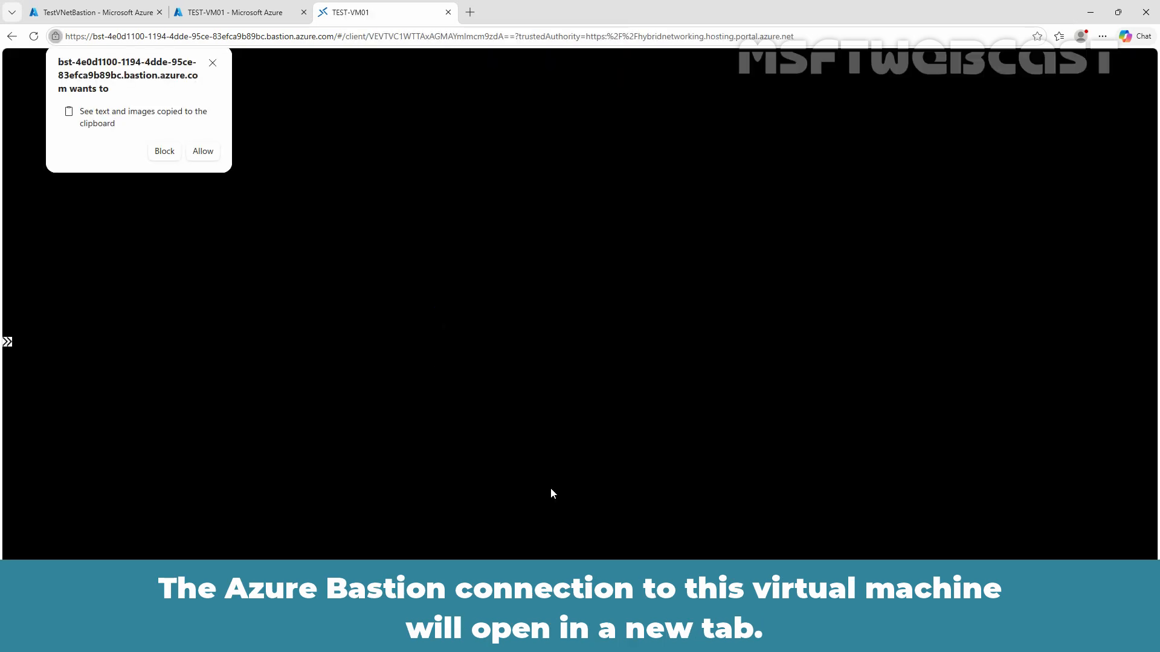
{"action": "left_click", "coordinate": [203, 151]}
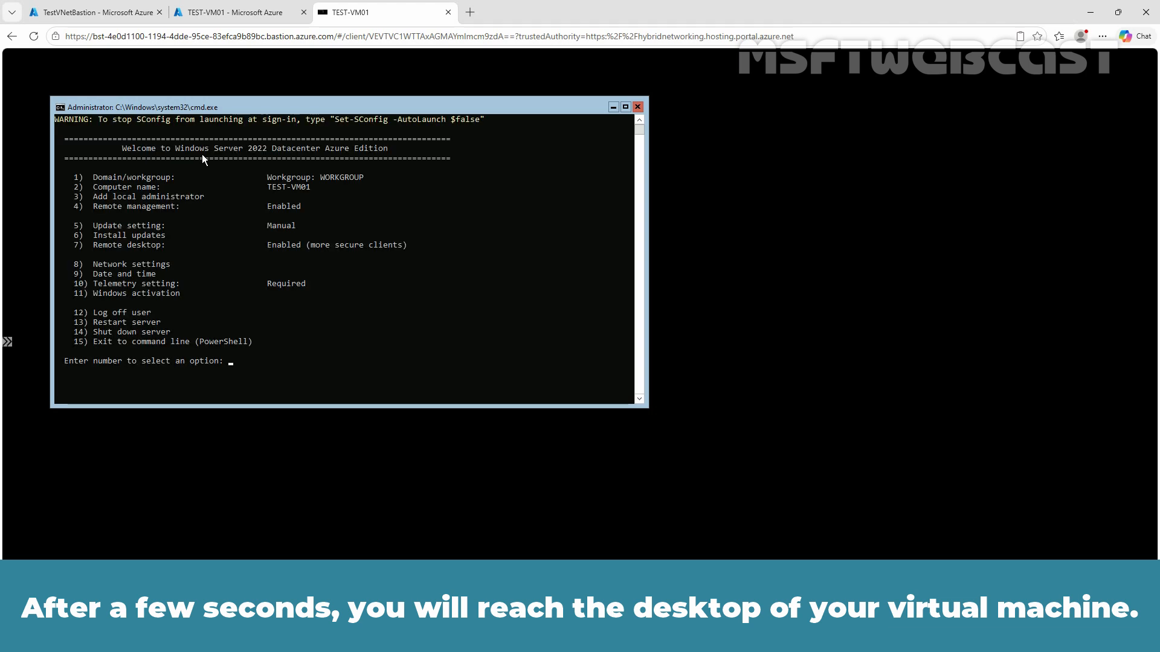
Return to the TestVNetBastion page, refresh its session list and open the Bastion's configuration settings.
{"action": "left_click", "coordinate": [76, 14]}
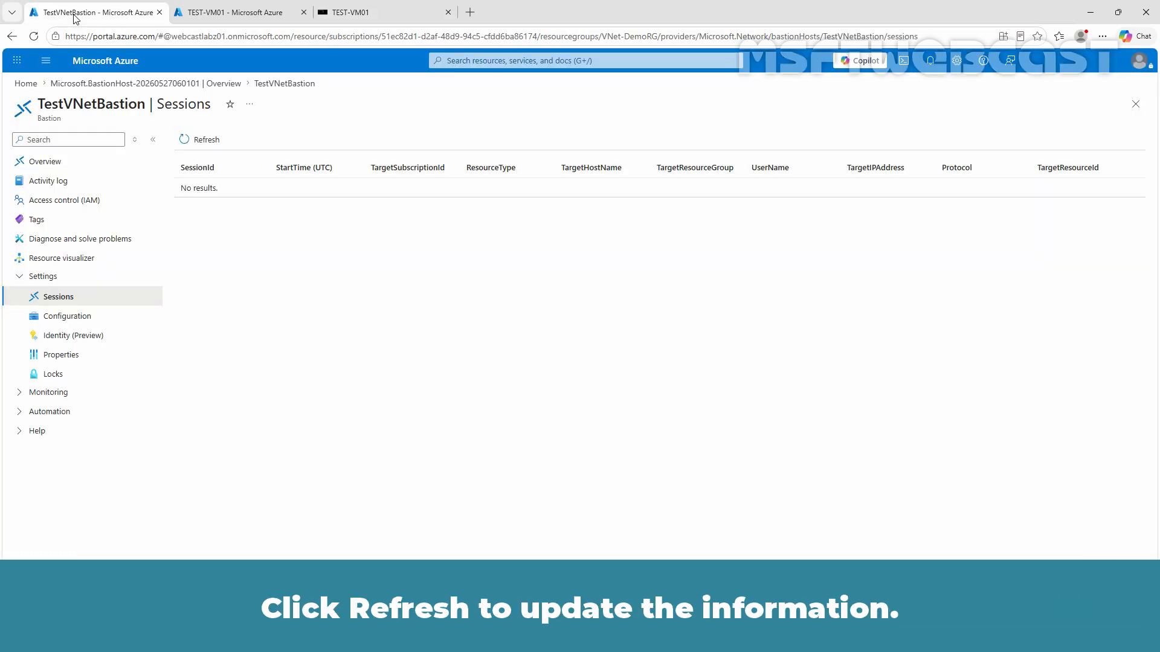
{"action": "left_click", "coordinate": [199, 144]}
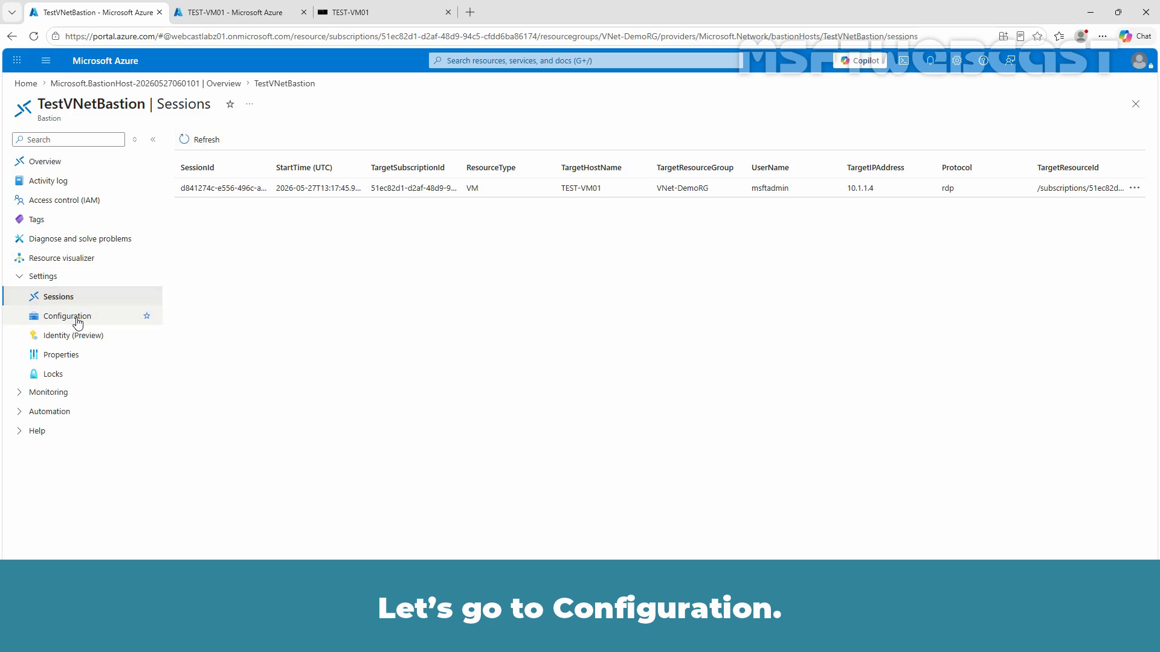
{"action": "left_click", "coordinate": [78, 320]}
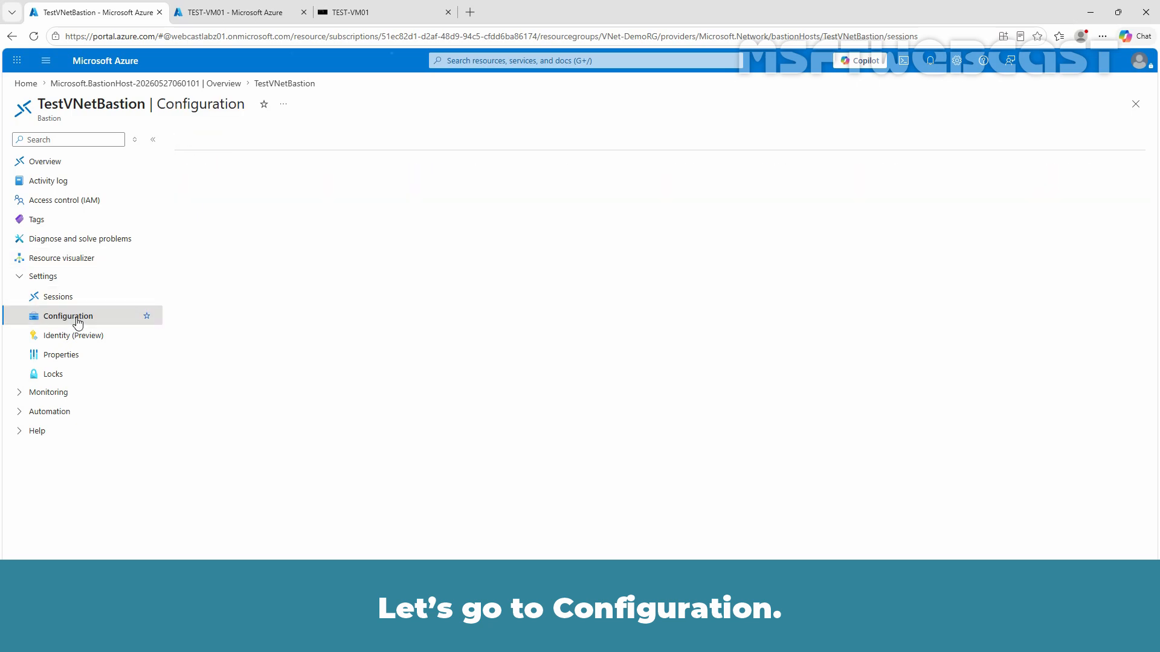